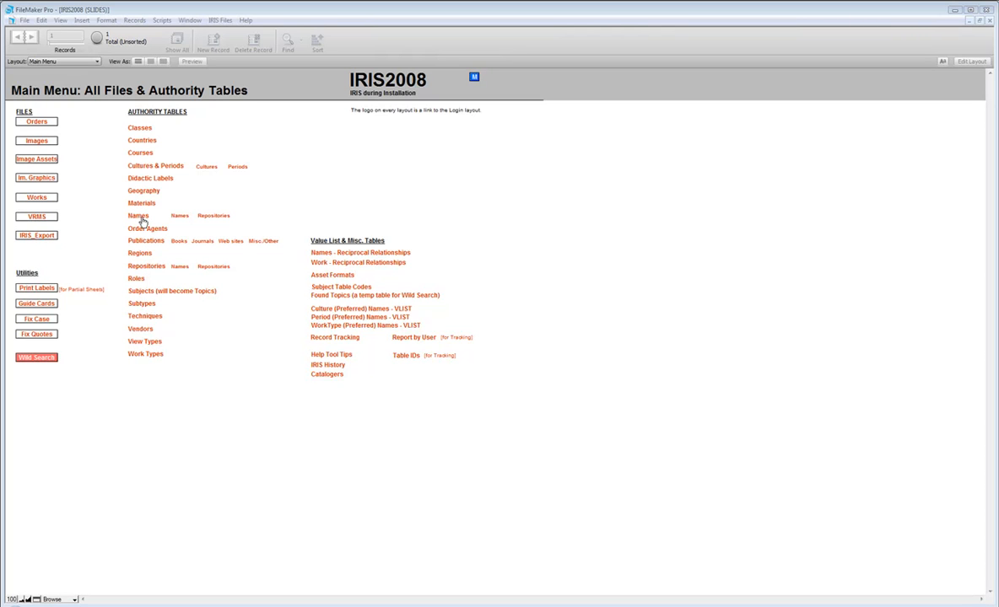
- Open the Names authority table and create a new name record
click(140, 219)
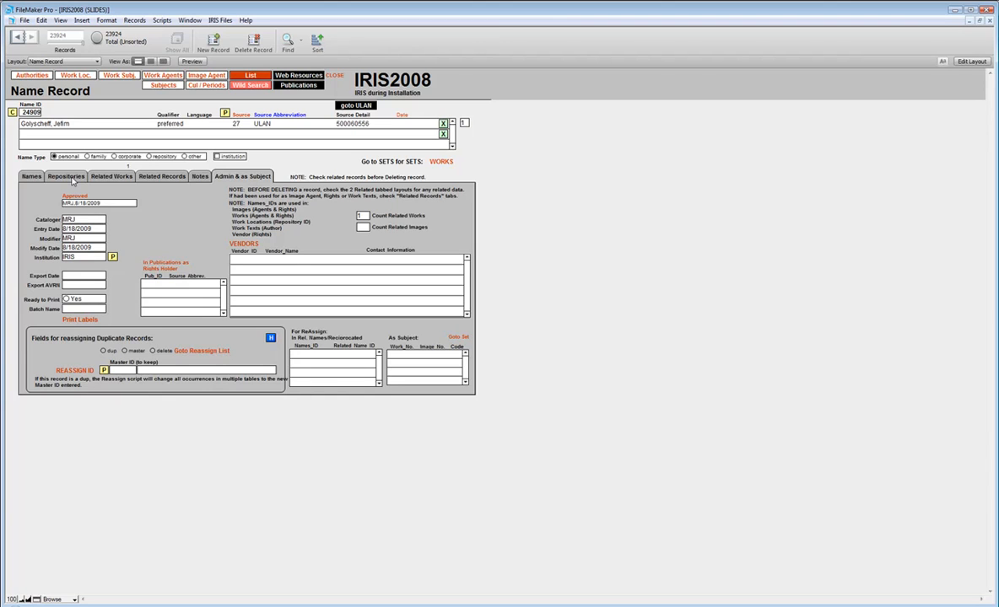
key(ctrl+n)
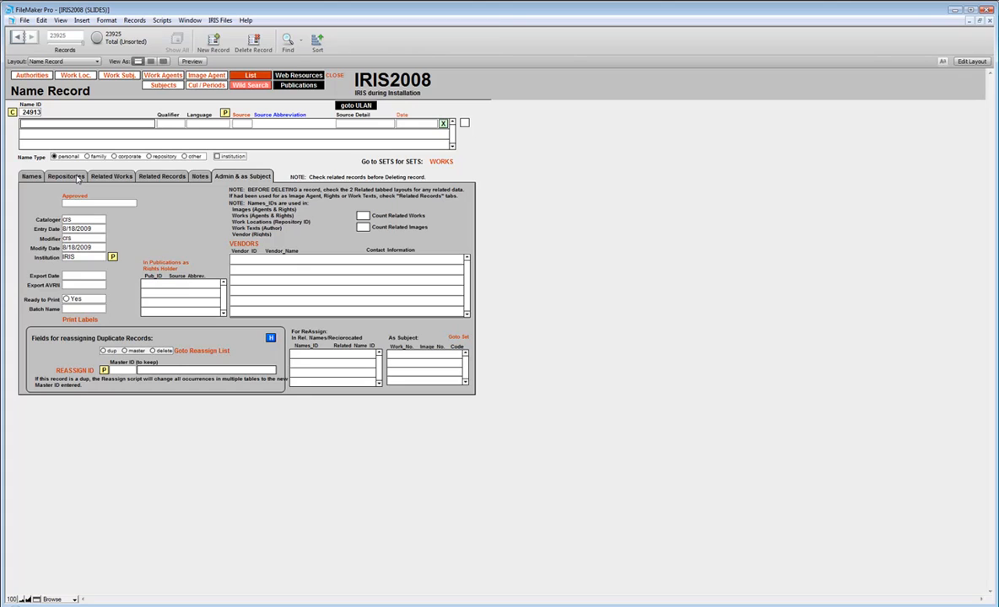
click(354, 108)
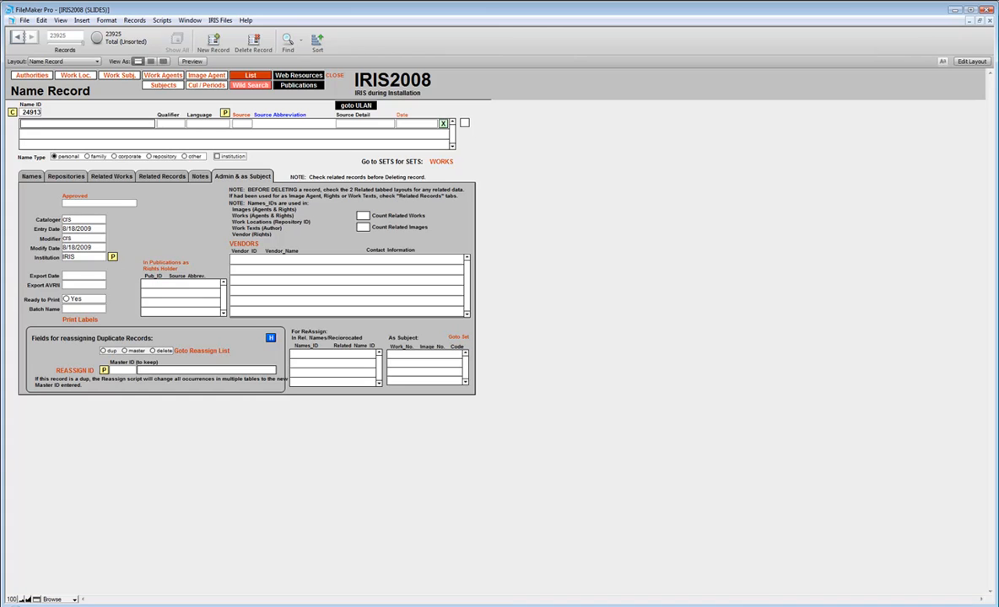
- Switch to Firefox and open the Getty Union List of Artist Names from the library guide's Cataloging Information page
click(515, 606)
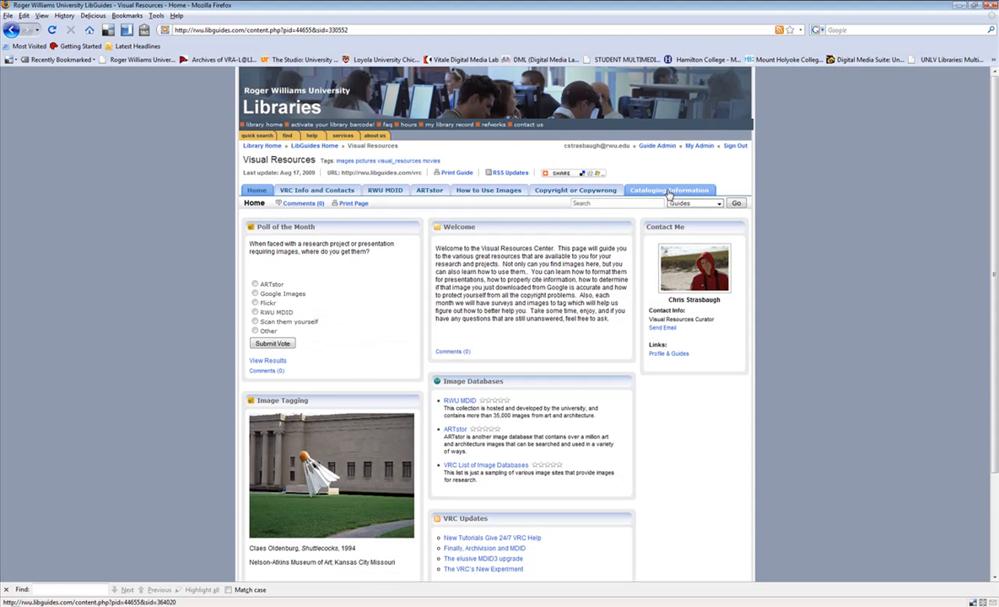
click(671, 192)
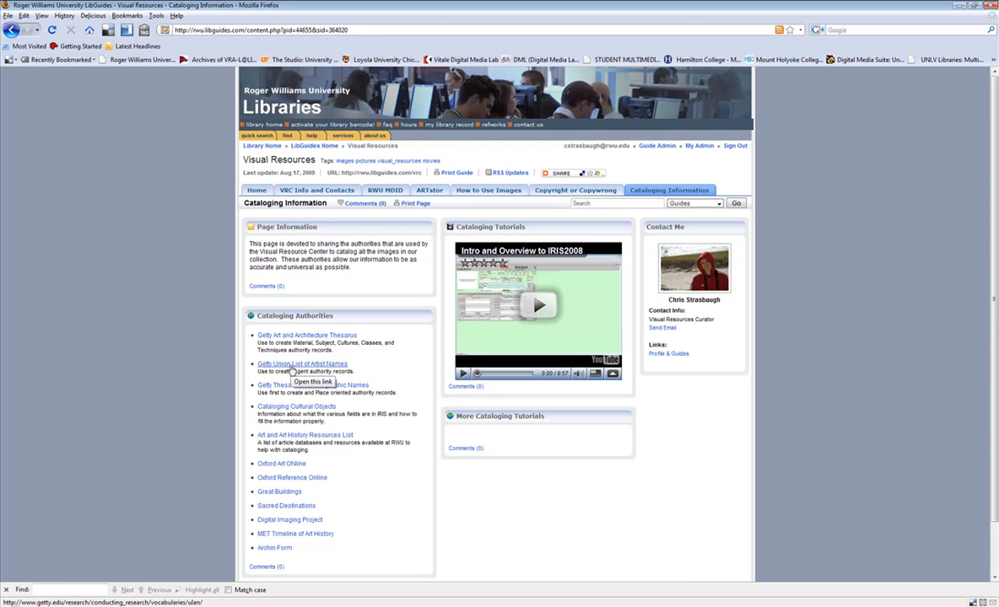
click(291, 367)
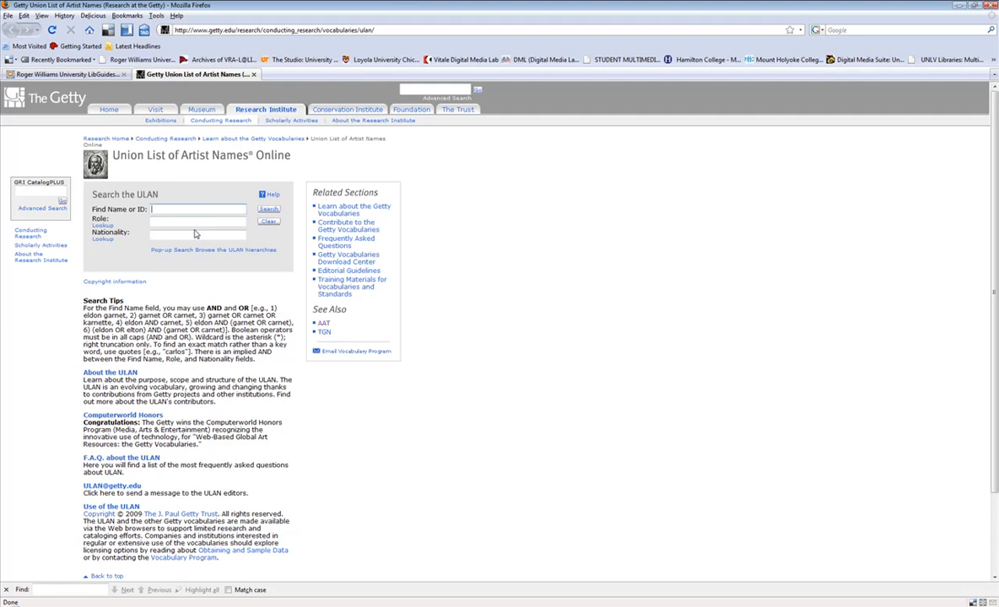
- Search the ULAN for honthorst and open the full record of Honthorst, Gerrit van
text(honthorst)
key(Return)
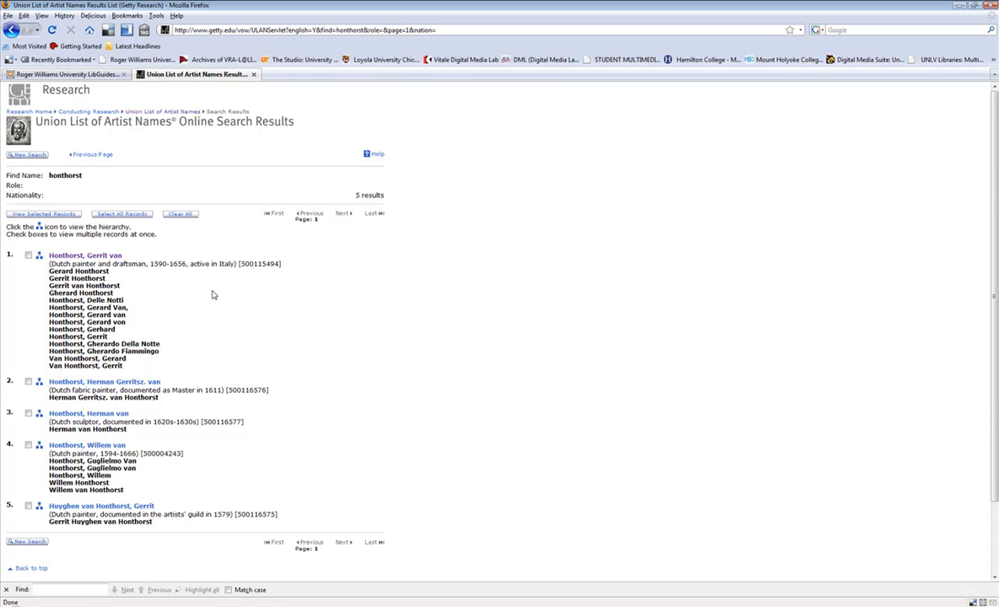
click(97, 255)
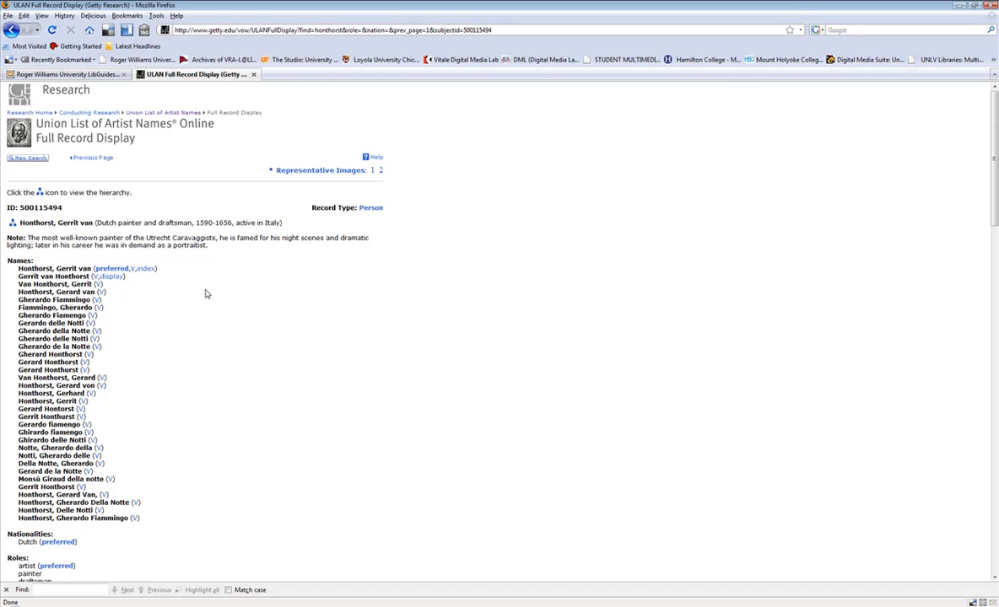
- Copy the heading name Honthorst, Gerrit van from the ULAN record into the first name row of the new FileMaker record
scroll(207, 294, down, 1)
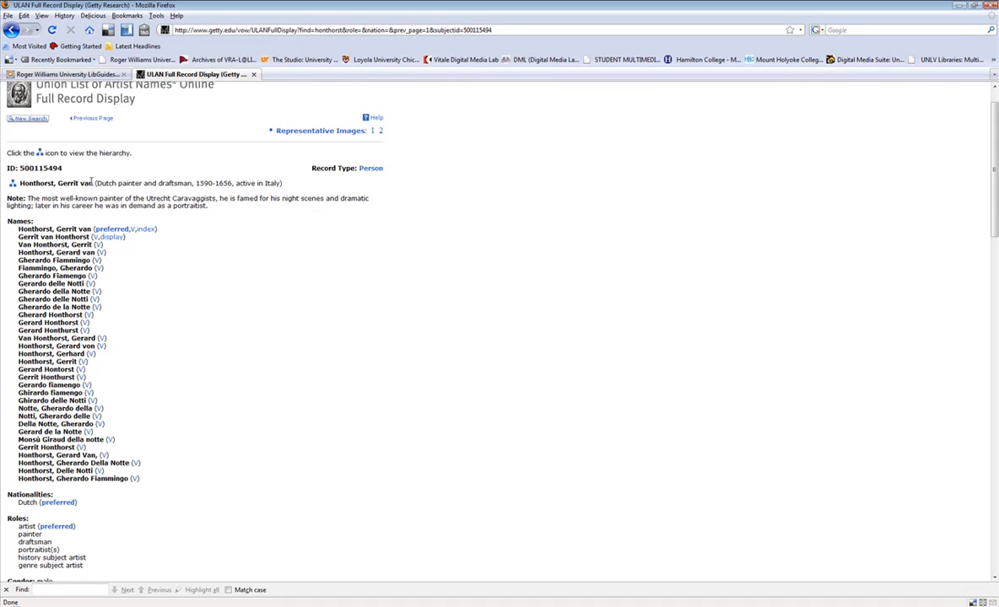
drag(93, 183, 22, 183)
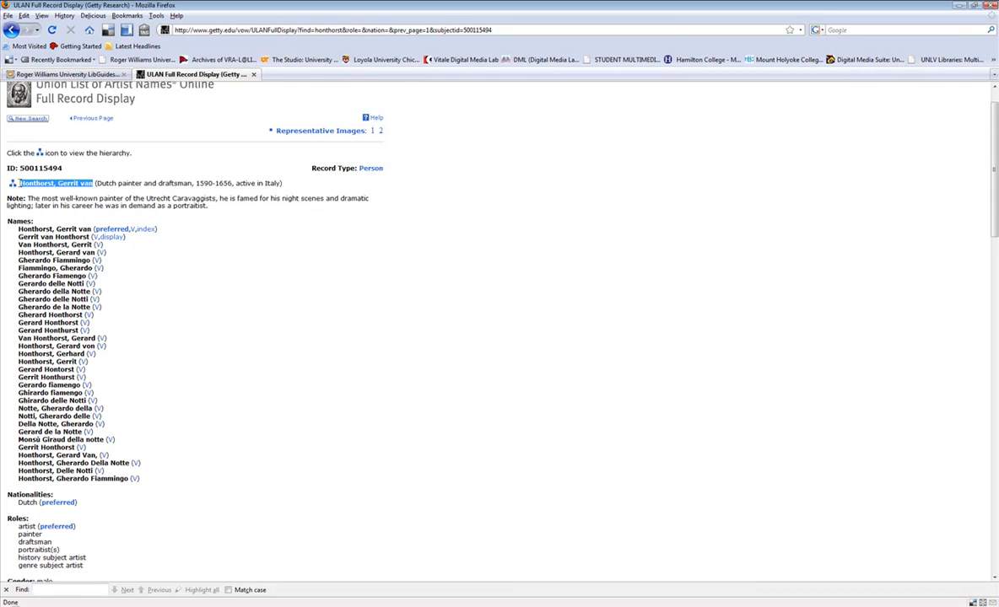
click(792, 606)
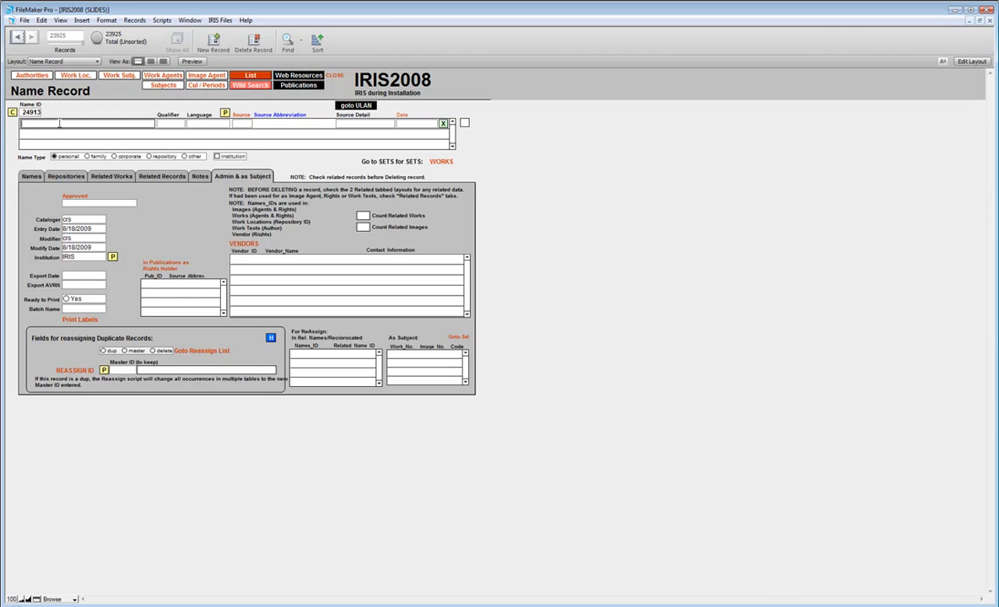
click(59, 123)
text(Honthorst, Gerrit van)
- Set the first name row's qualifier to preferred and its language to English
click(175, 125)
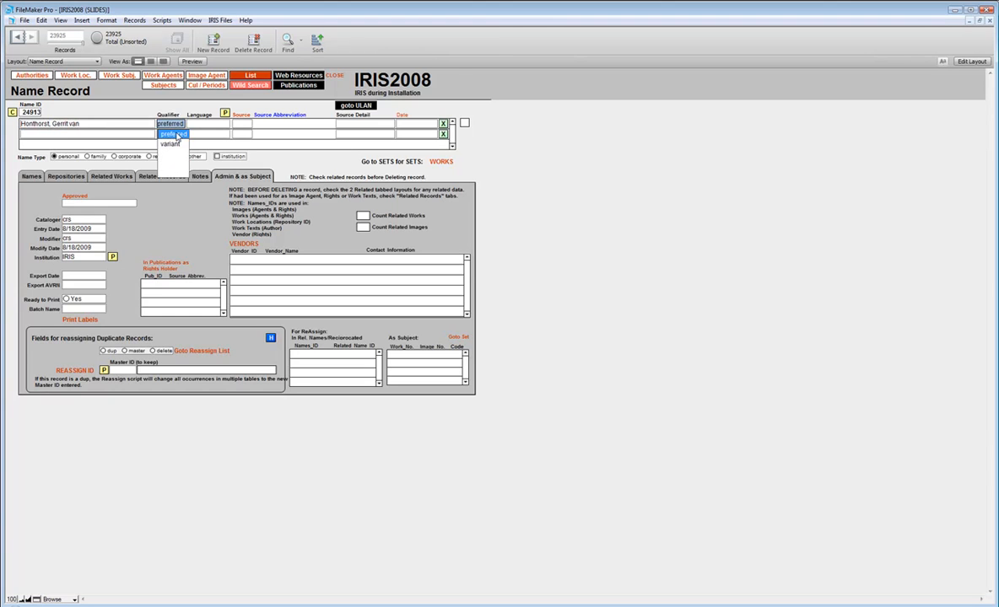
click(176, 134)
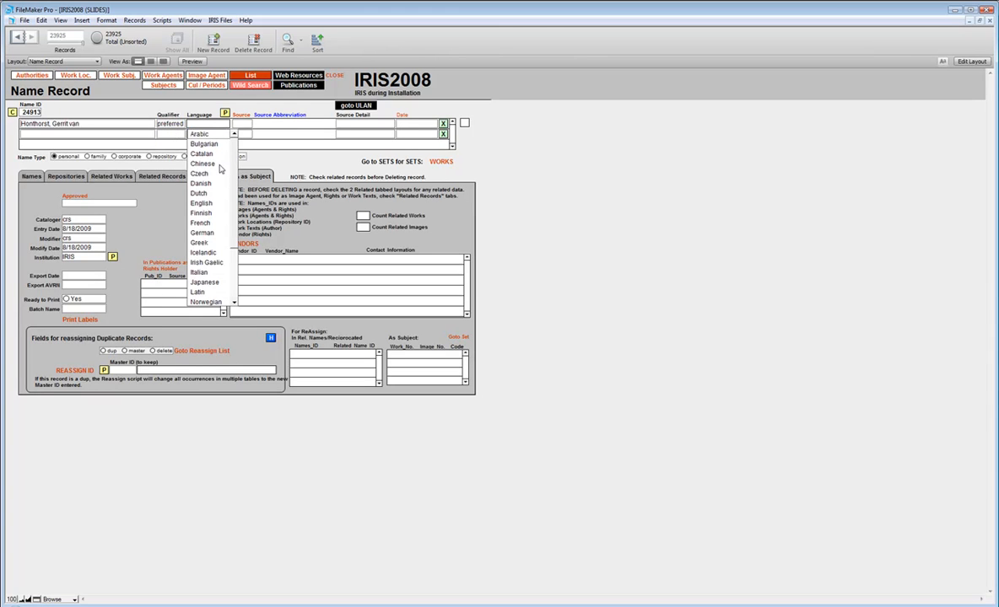
click(199, 202)
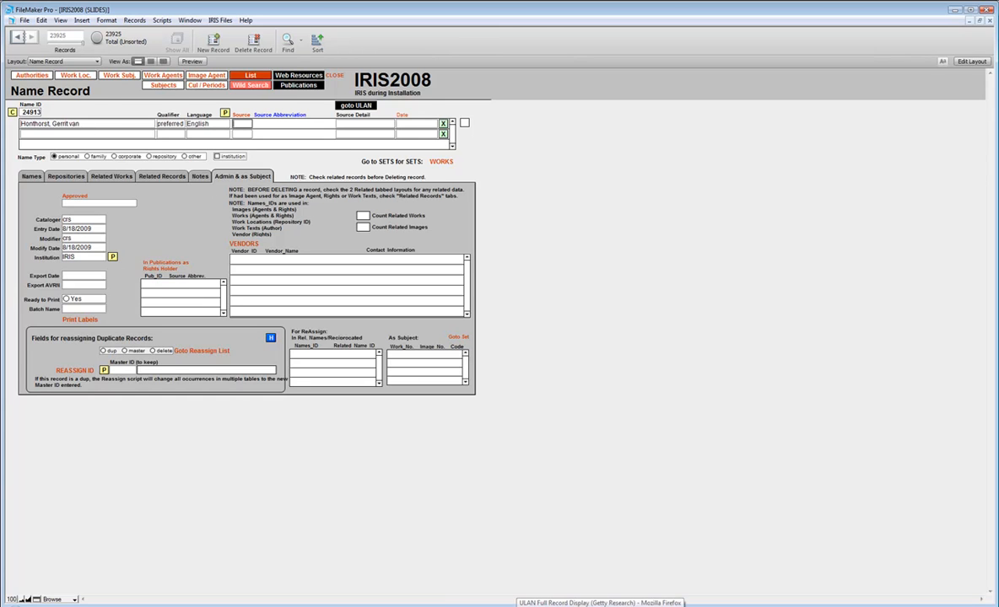
- Copy the alternate name Honthorst, Gerard van from the ULAN names list in Firefox into the second name row of the FileMaker record
click(518, 606)
drag(22, 229, 214, 246)
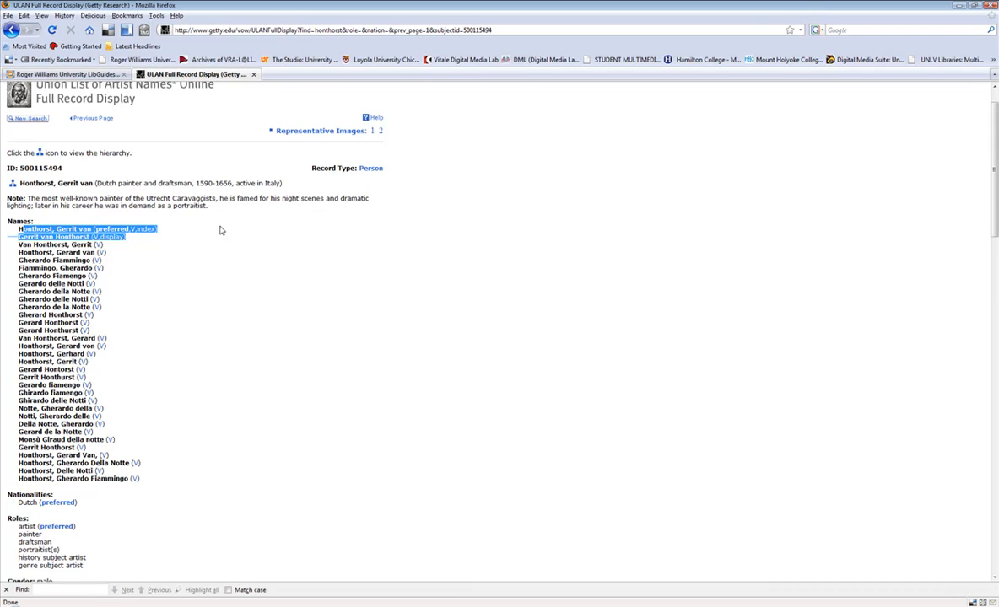
click(203, 245)
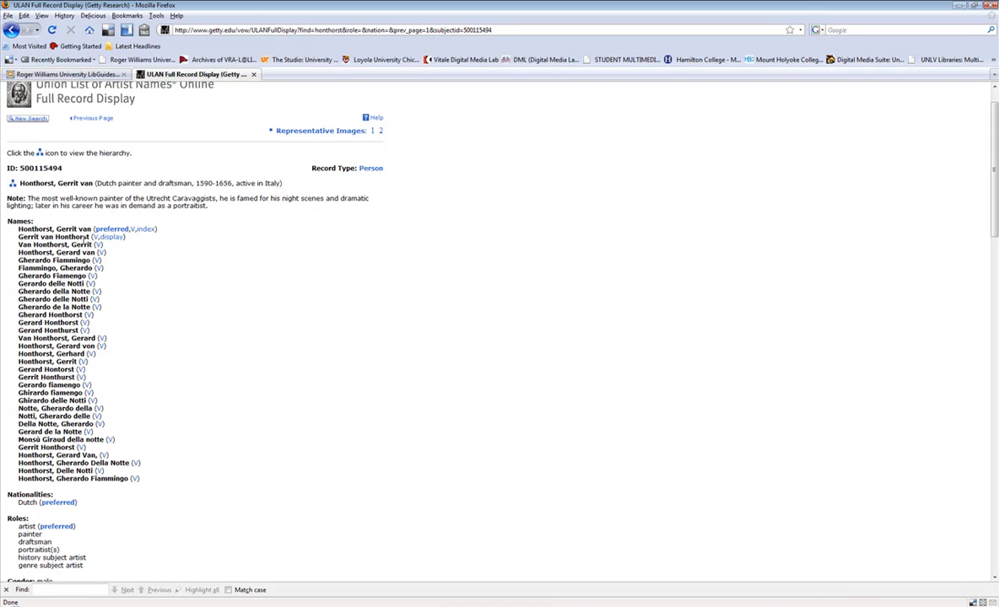
drag(95, 252, 16, 252)
key(ctrl+c)
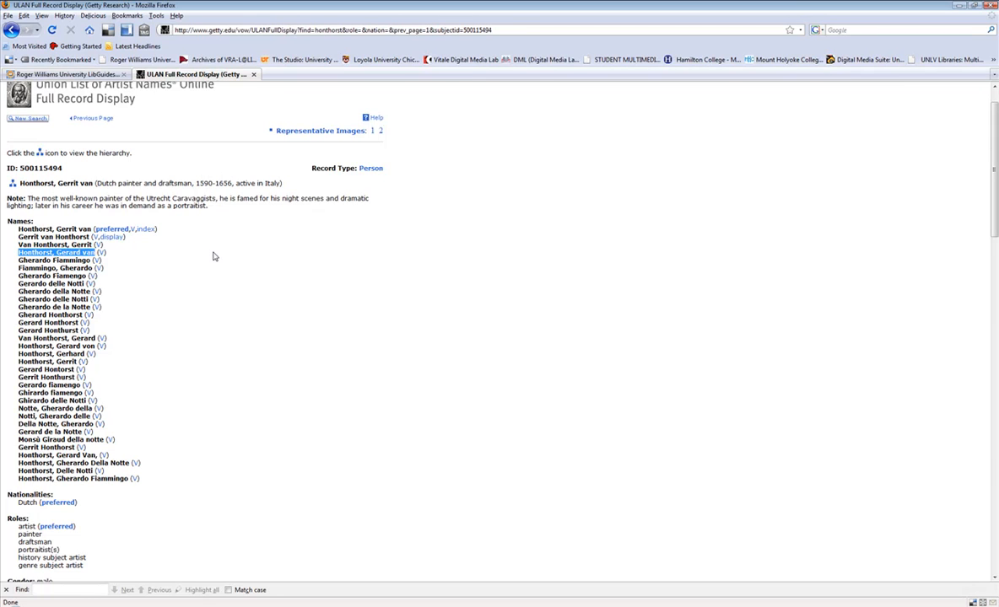
key(alt+Tab)
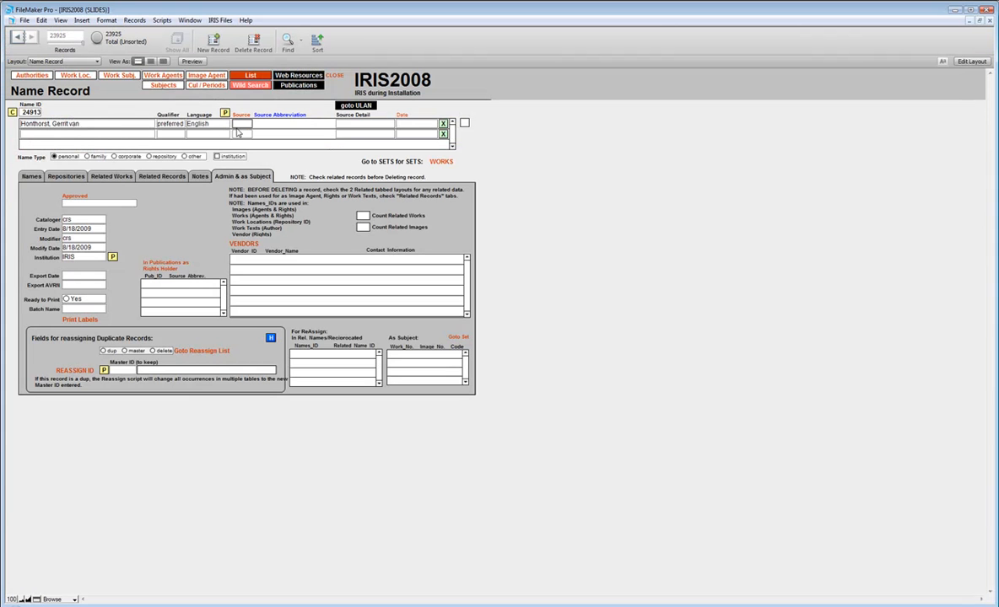
click(70, 134)
key(ctrl+v)
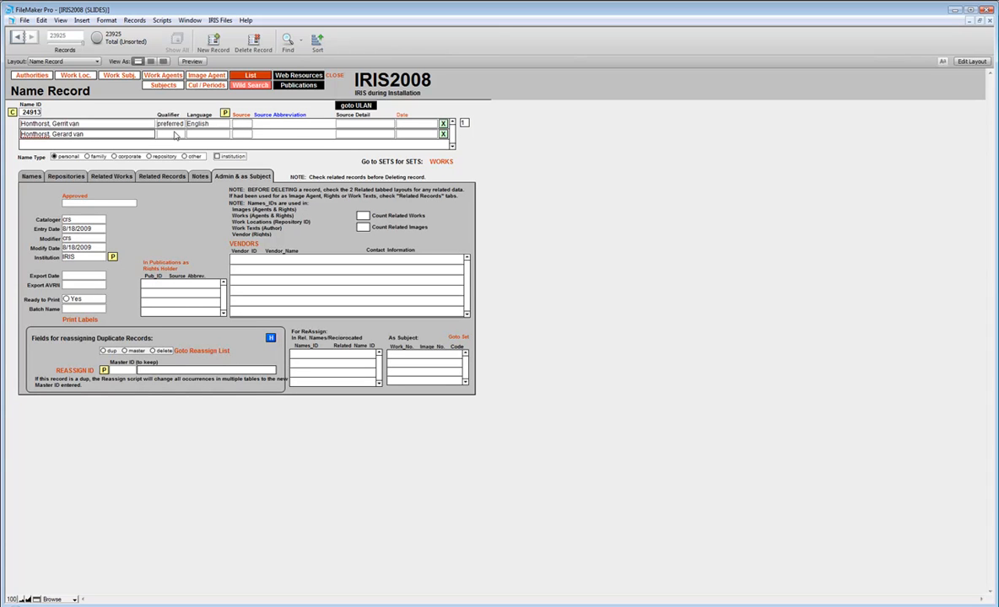
- Set the second name row's qualifier to variant and its language to English
click(172, 135)
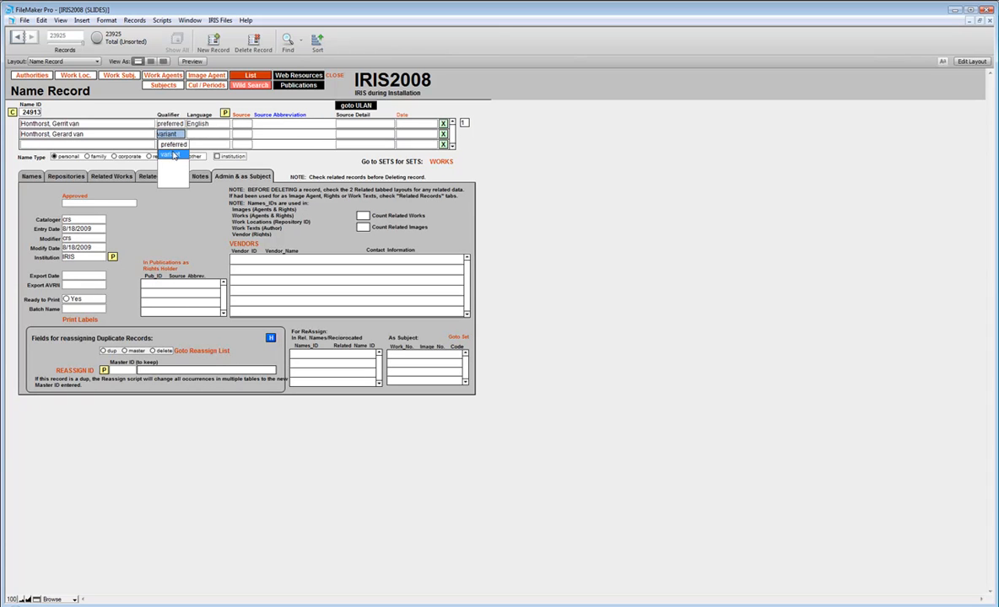
key(Tab)
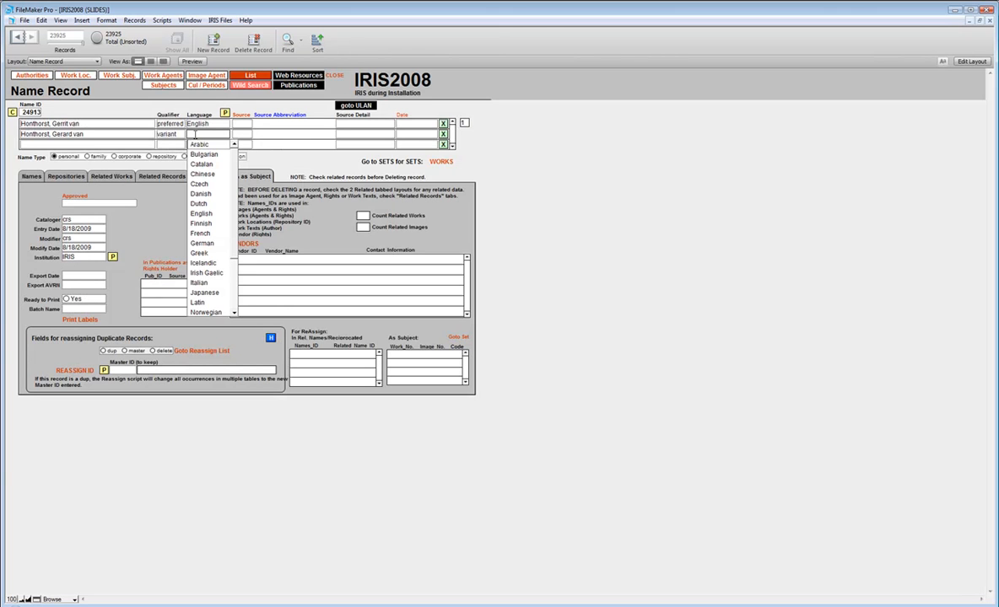
key(e)
key(Return)
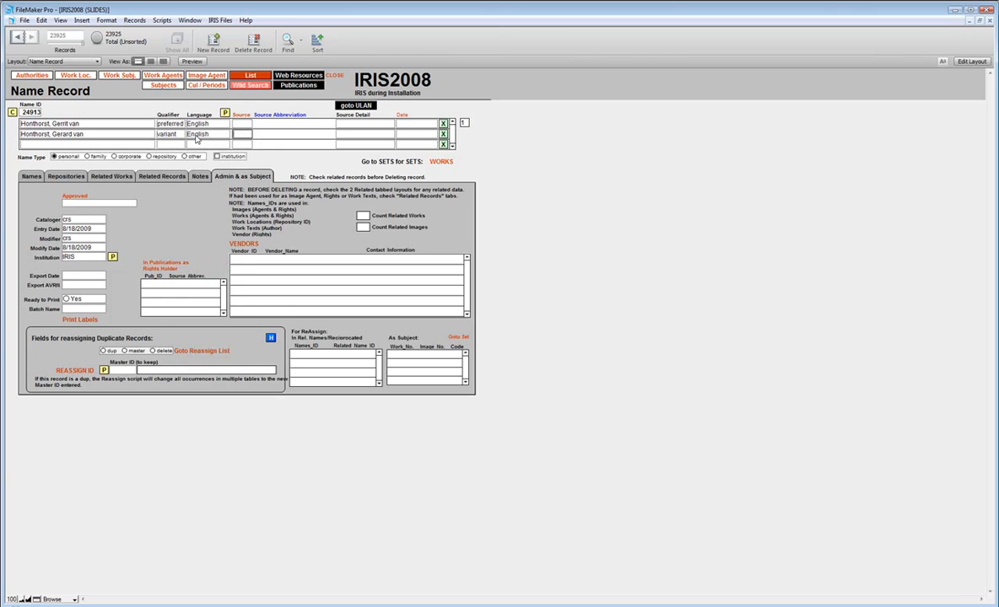
- Look up the ULAN source code in the previous name record and enter 27 as the source of the preferred name
click(238, 123)
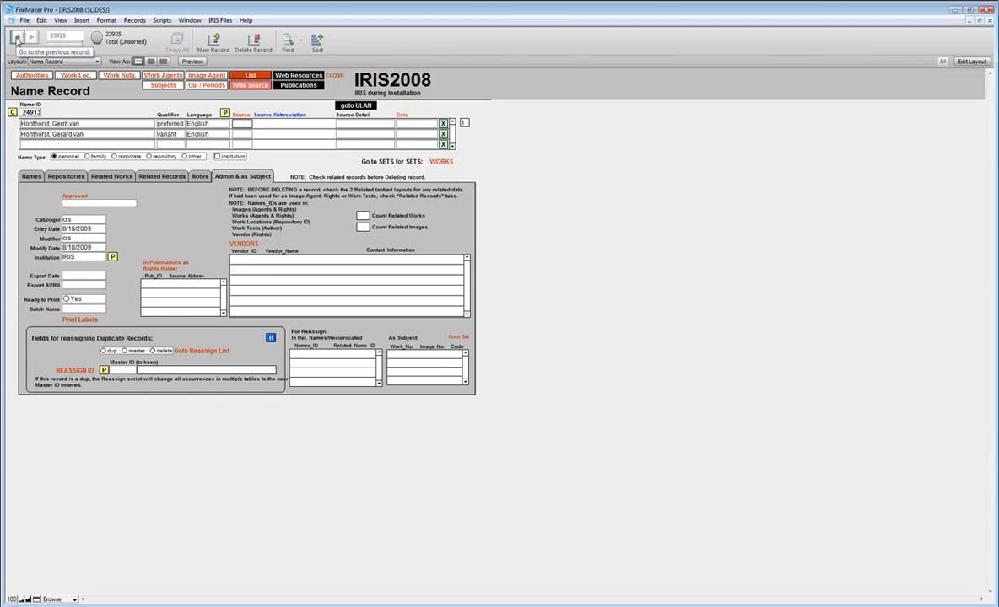
click(17, 38)
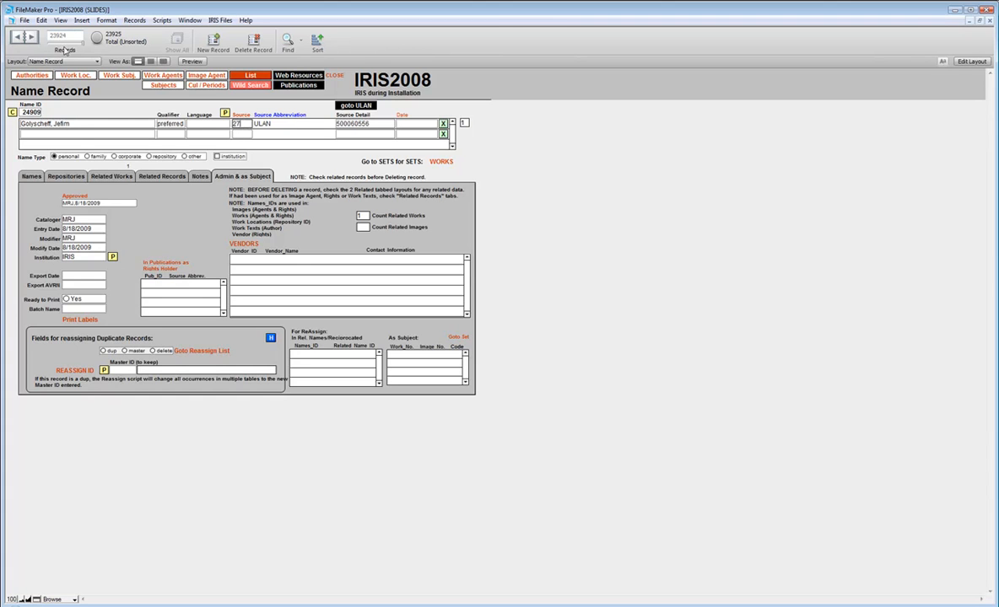
click(31, 37)
click(238, 123)
text(27)
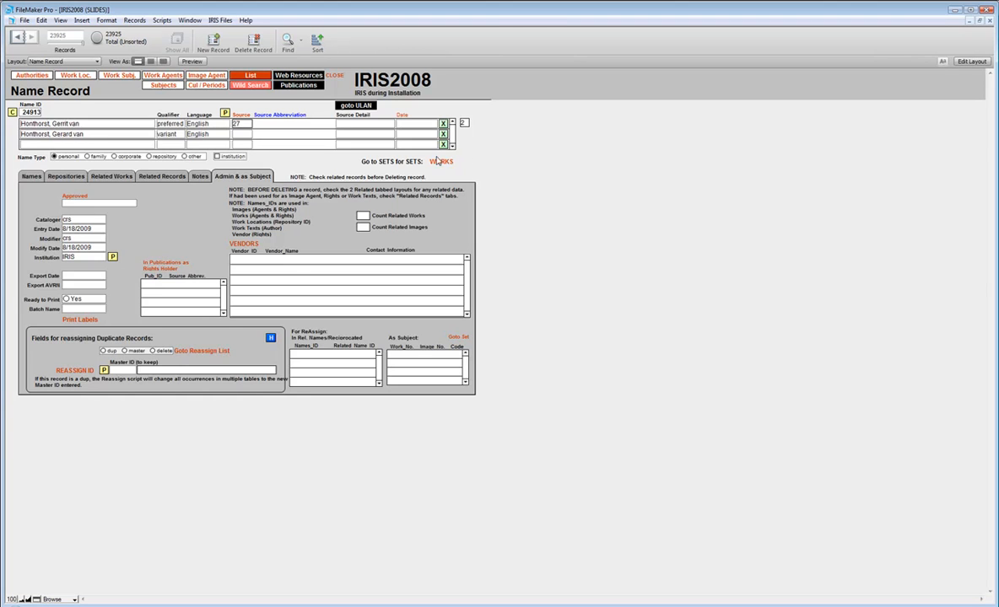
click(482, 150)
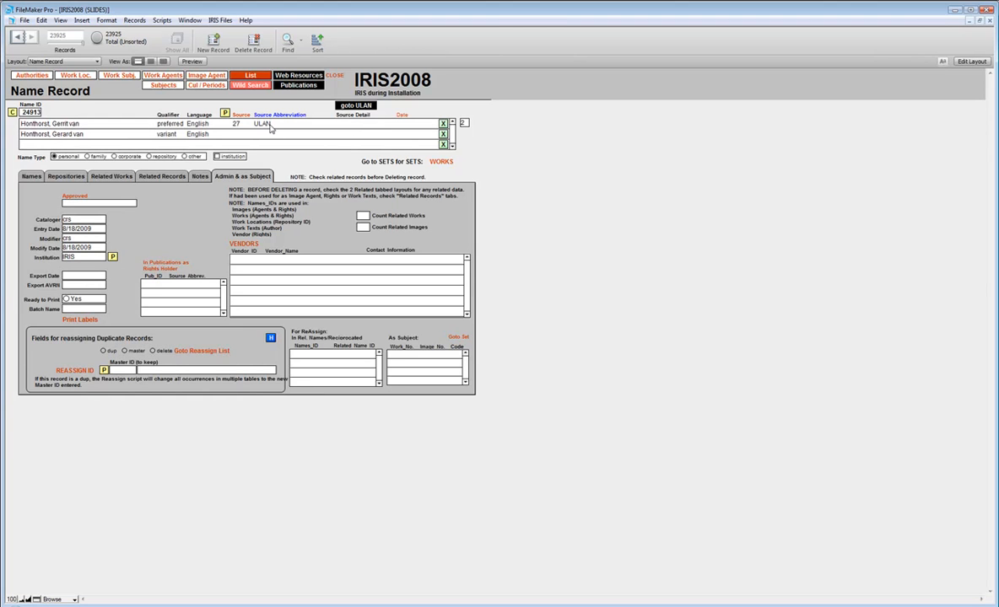
- Copy the artist's ULAN ID 500115494 from Firefox into the preferred name's Source Detail in FileMaker
click(338, 124)
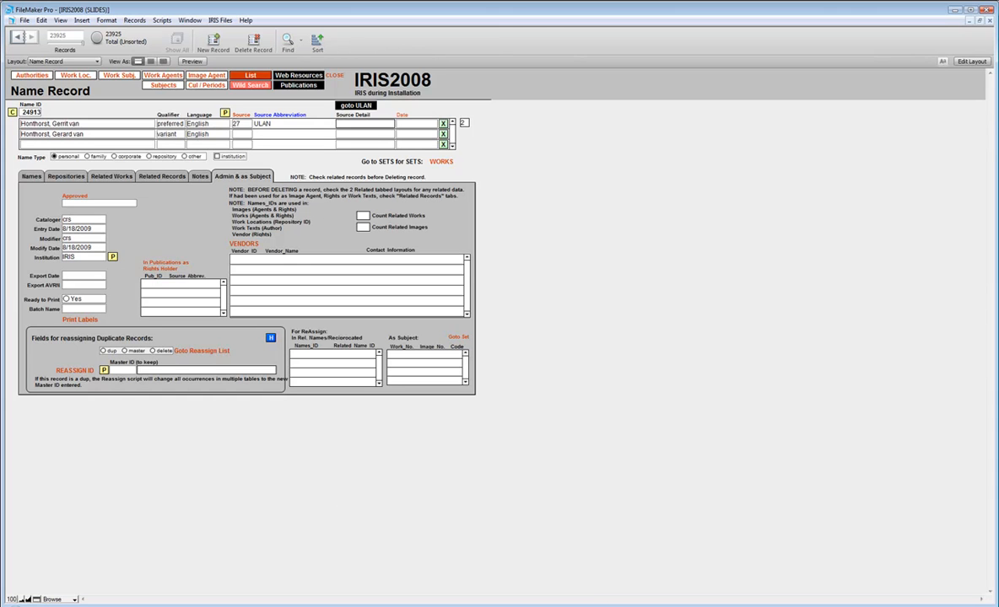
key(alt+Tab)
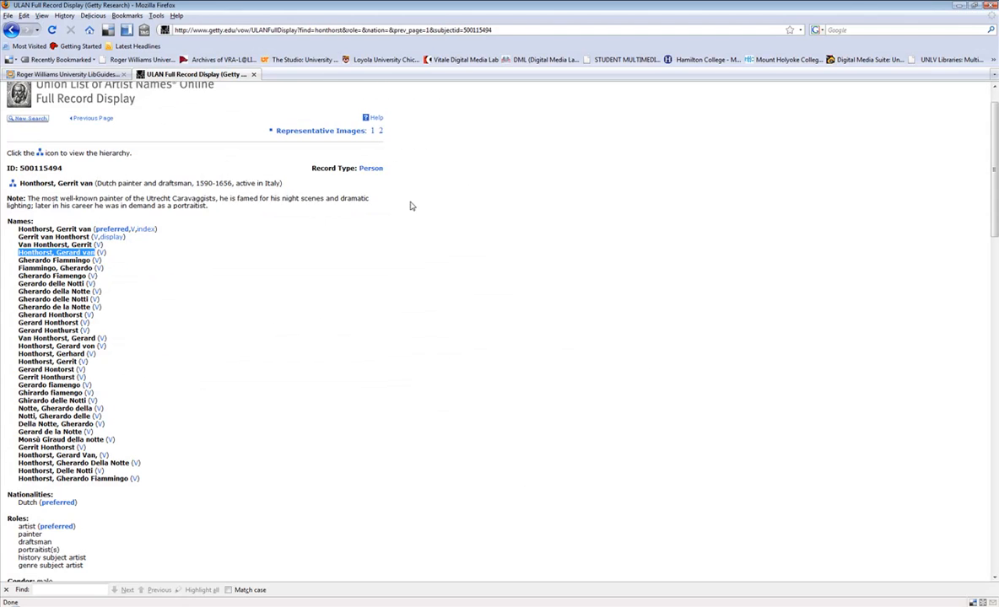
drag(63, 169, 18, 167)
key(ctrl+c)
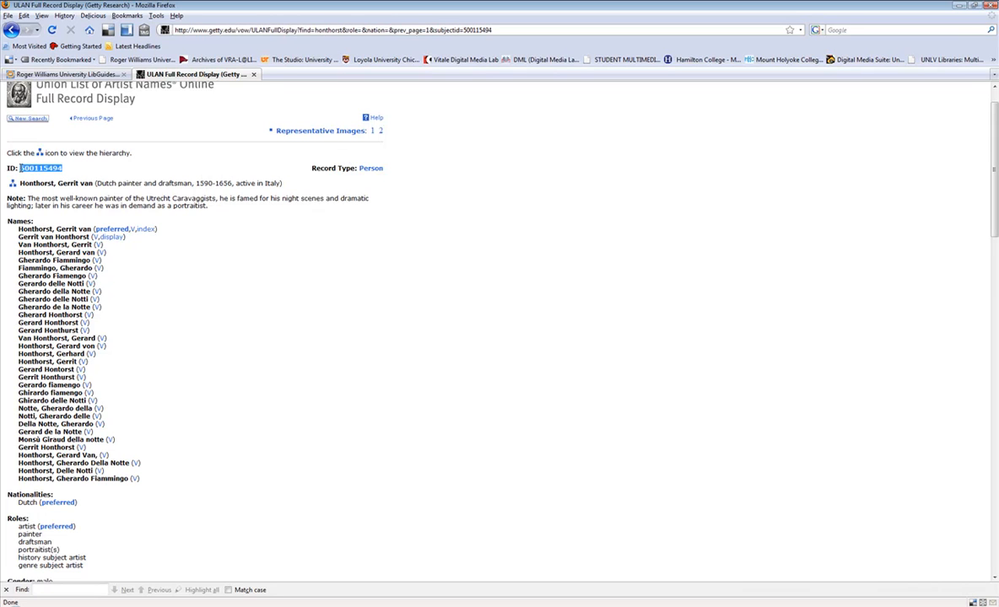
key(alt+Tab)
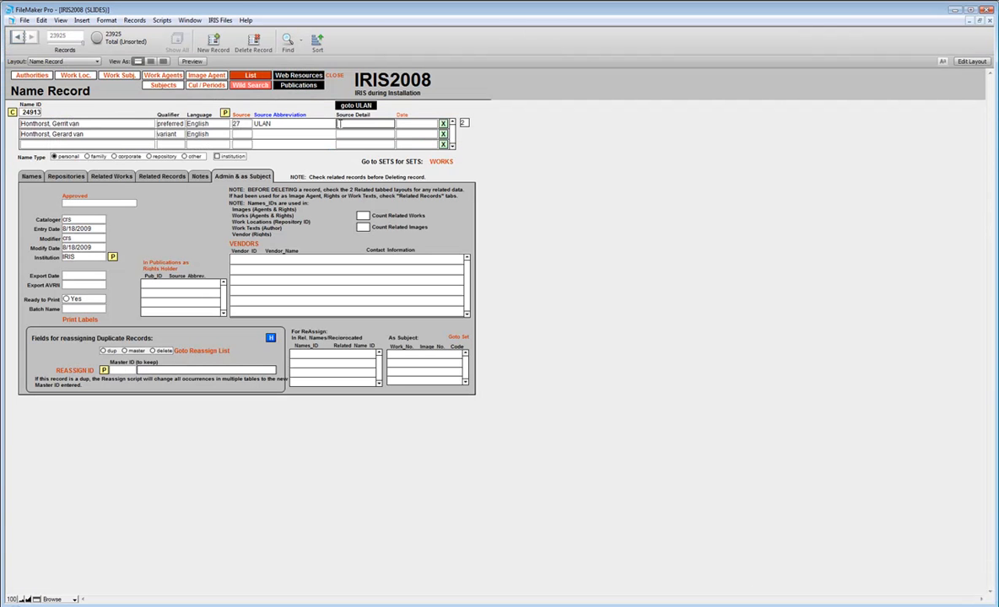
key(ctrl+v)
click(481, 160)
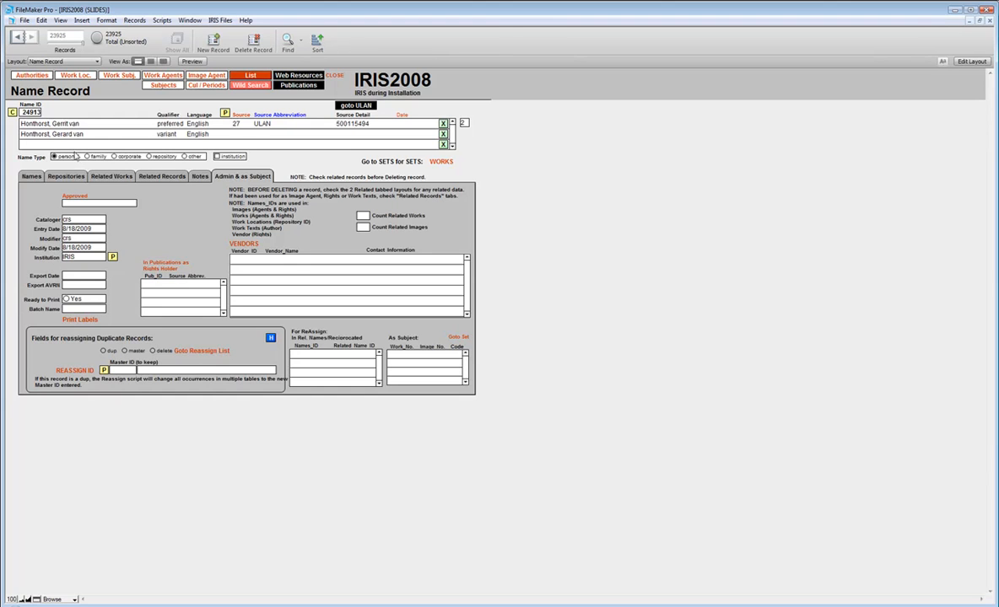
- Copy the life dates 1590-1656 from the ULAN record in Firefox and enter 1590 as Start and 1656 as End in the FileMaker name record
click(30, 178)
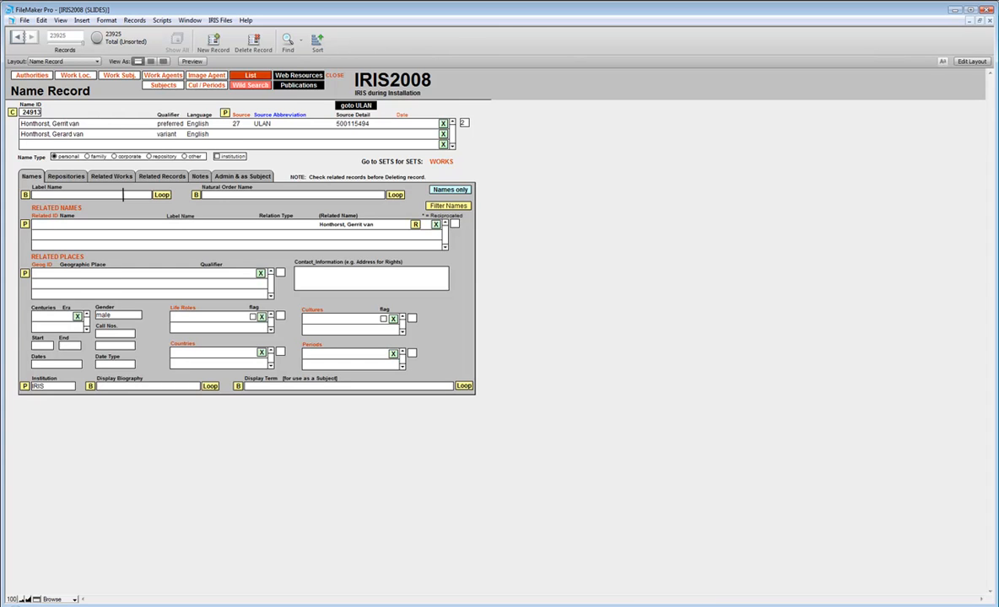
click(557, 606)
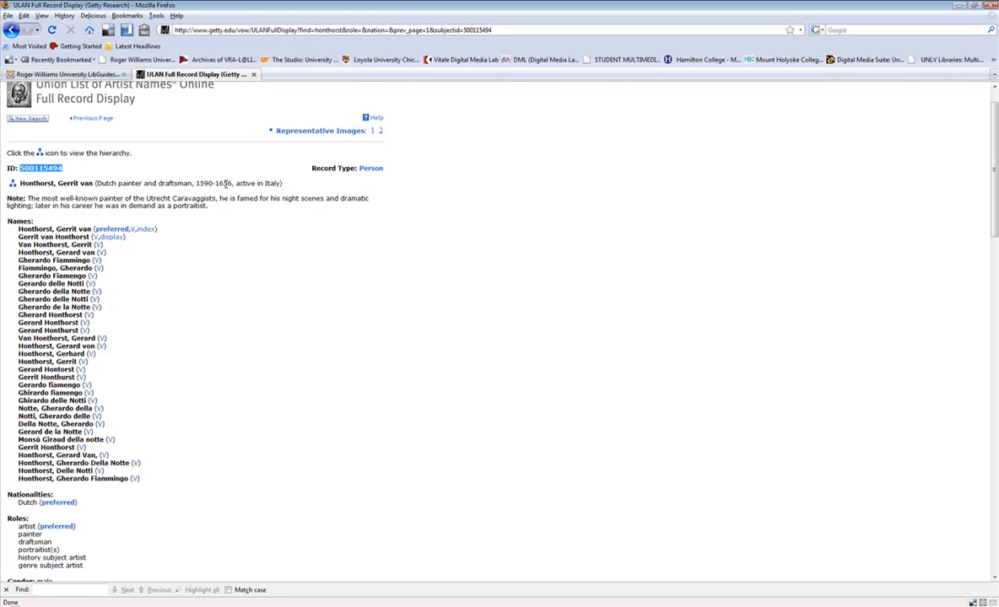
drag(232, 183, 197, 188)
key(ctrl+c)
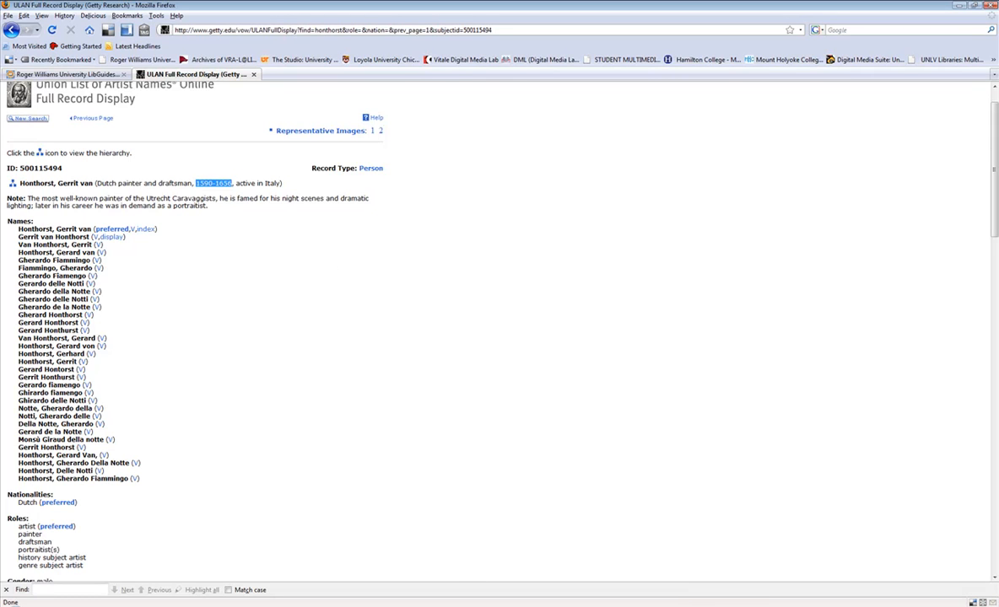
key(alt+Tab)
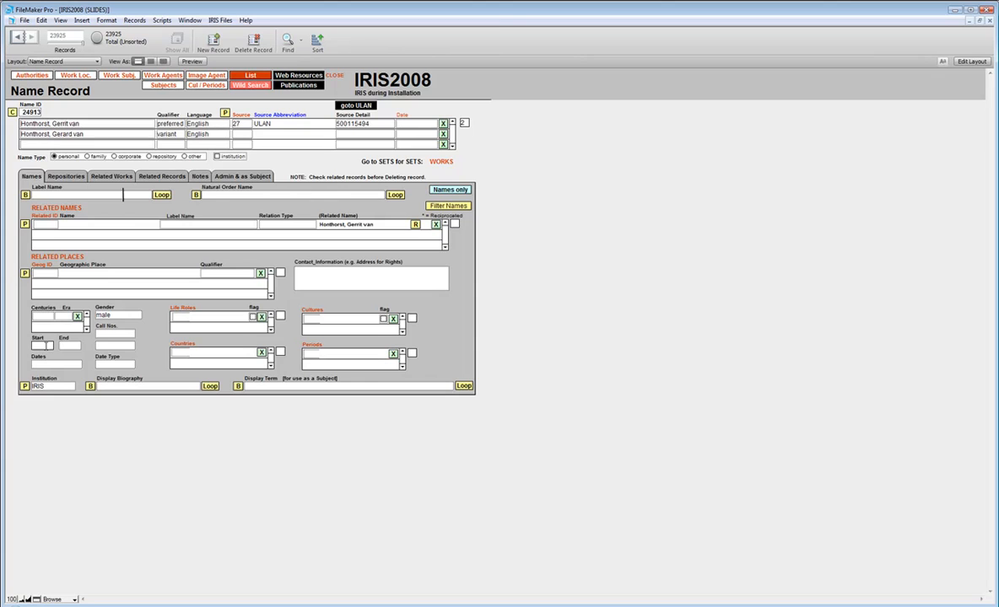
key(ctrl+v)
drag(51, 353, 34, 346)
key(ctrl+x)
click(72, 346)
click(85, 348)
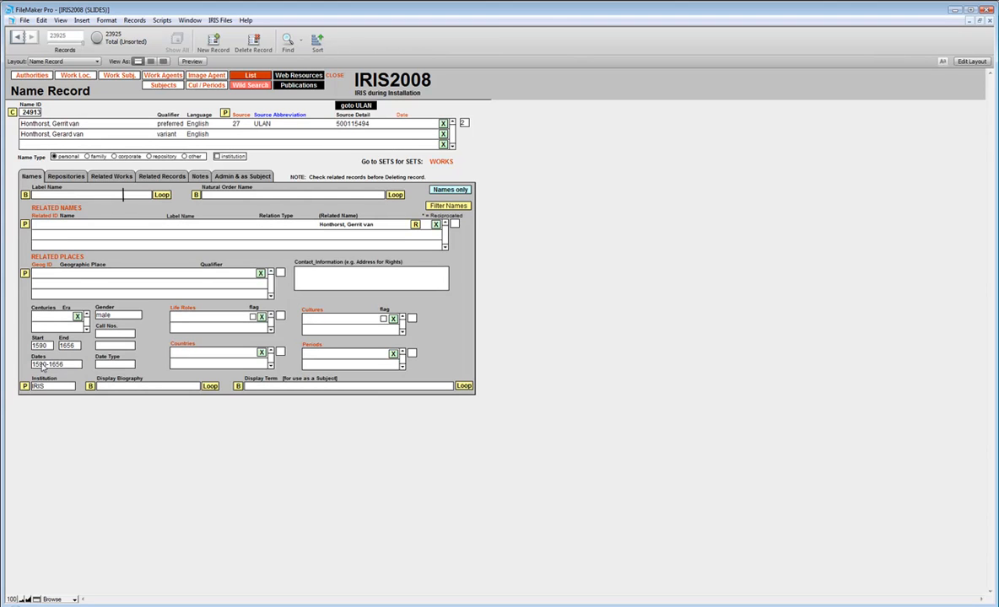
- Set the date type to life and check the gender options, keeping male
click(107, 365)
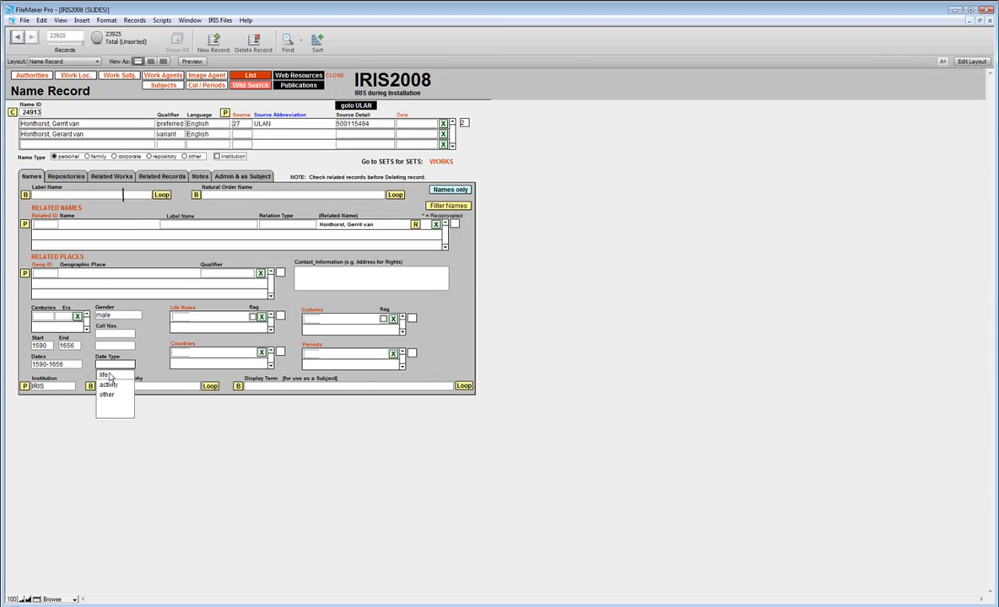
click(109, 376)
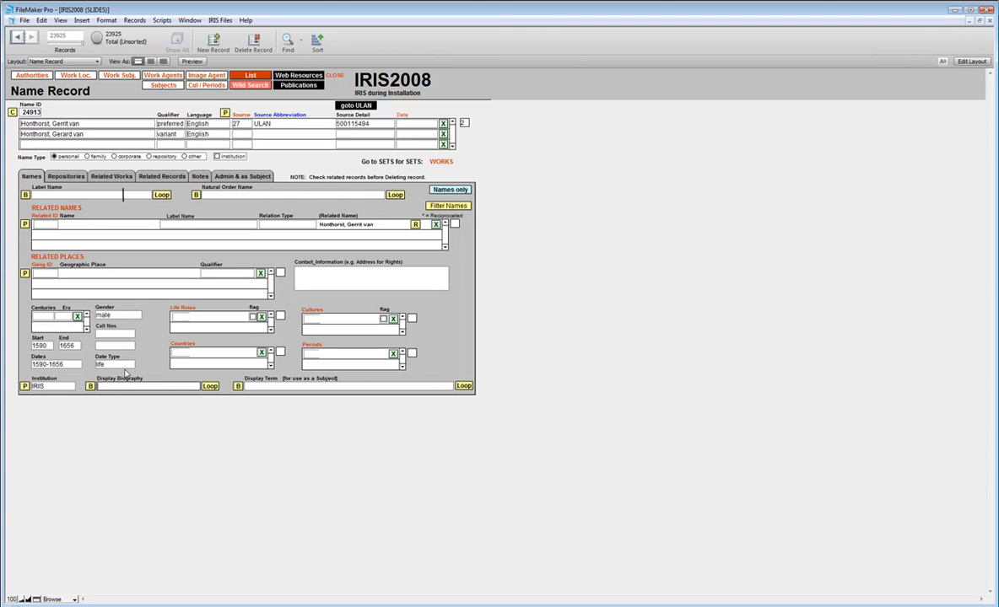
click(122, 316)
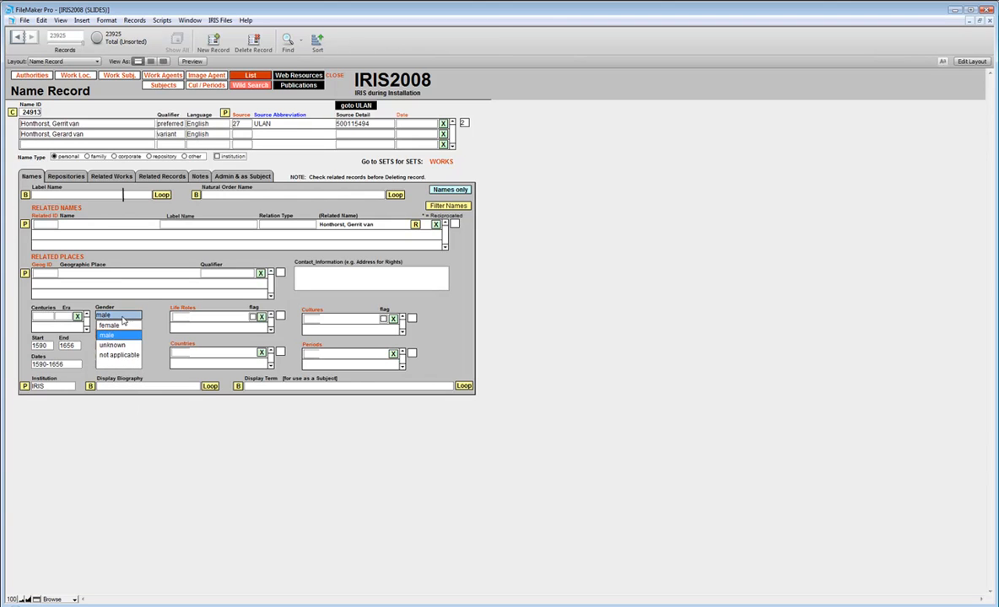
click(147, 303)
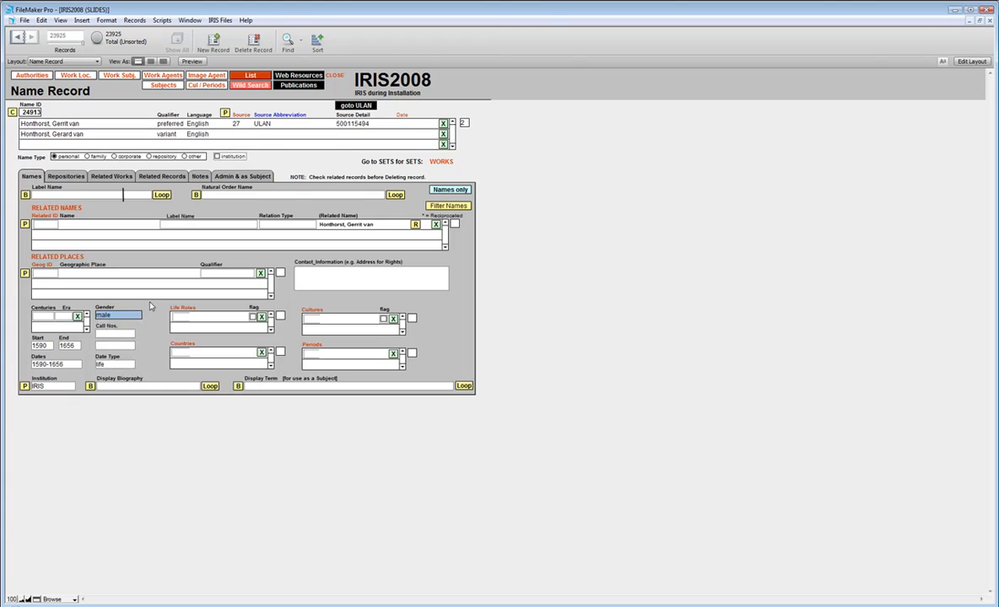
- Enter 16 and 17 as the artist's centuries in two rows
click(39, 317)
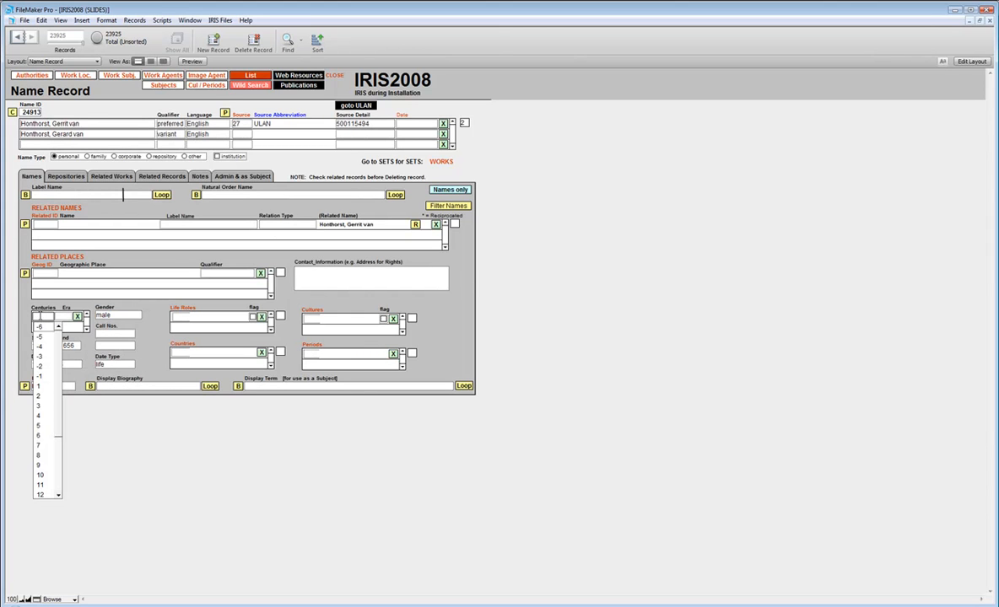
text(16)
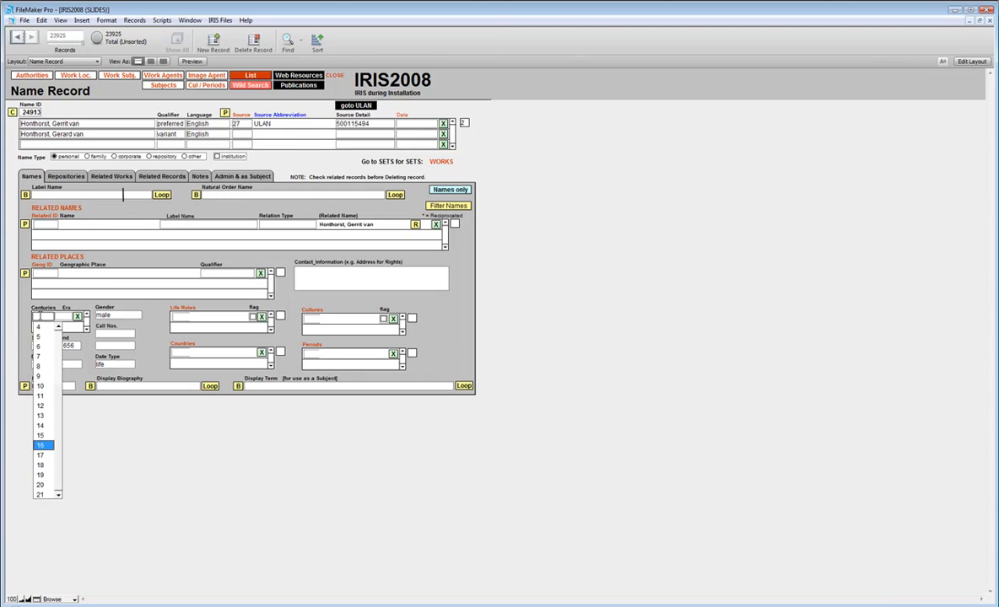
key(Return)
click(42, 328)
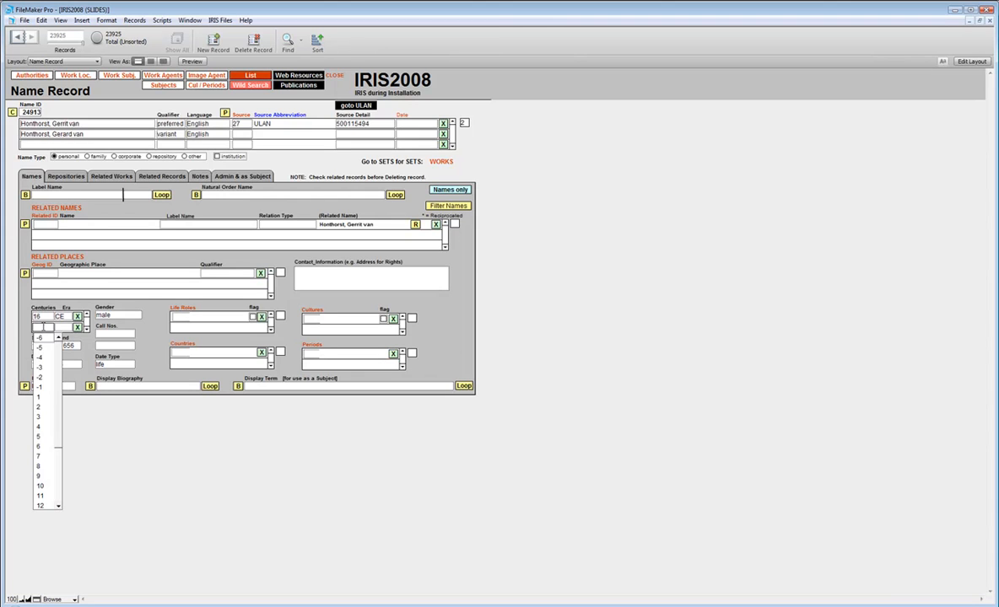
text(17)
key(Return)
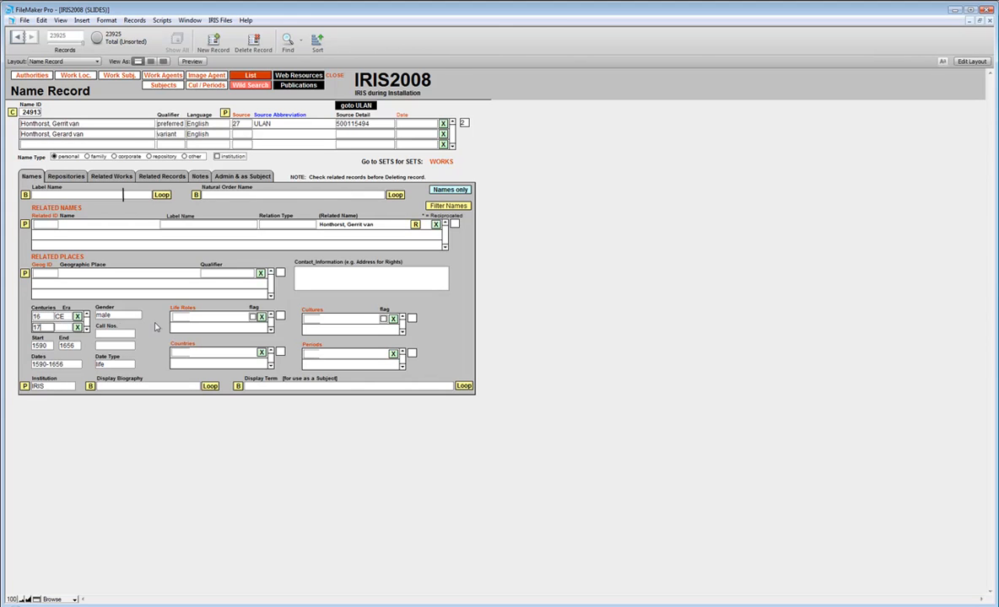
- Check the artist's roles on the ULAN page in Firefox and add painter as the first life role in FileMaker
click(184, 318)
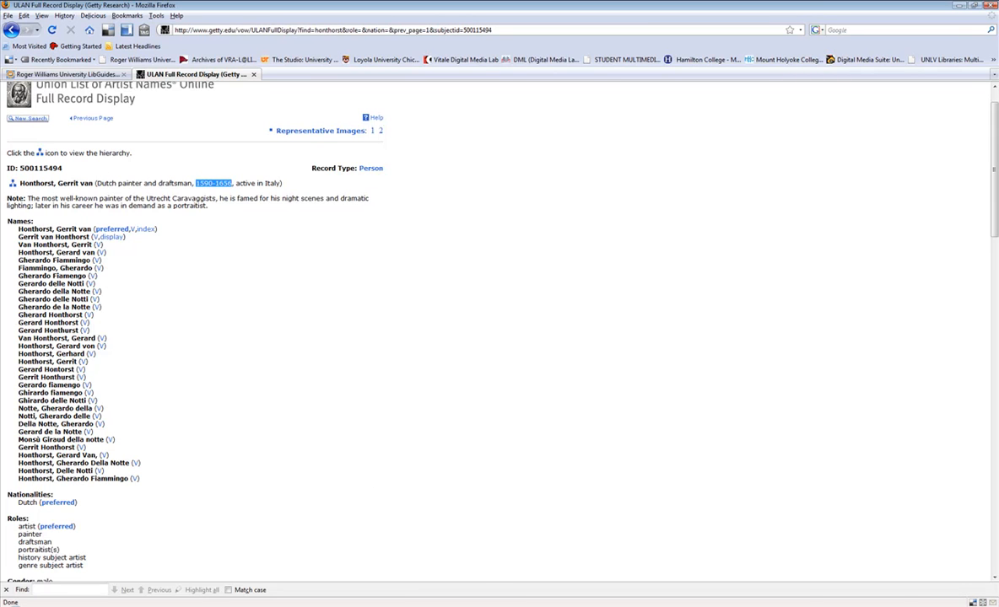
key(alt+Tab)
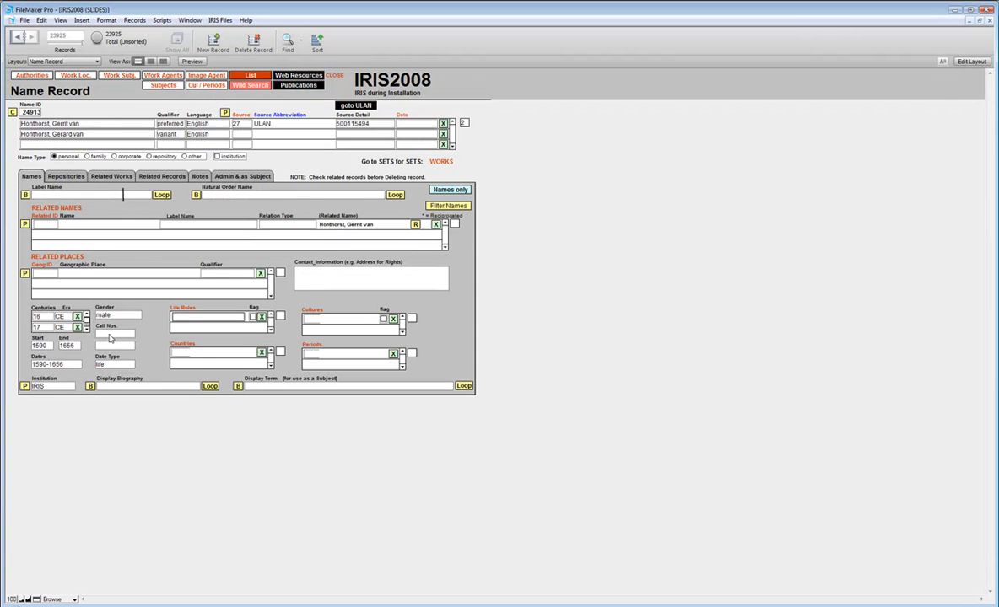
click(203, 315)
text(paint)
key(BackSpace)
key(BackSpace)
key(BackSpace)
click(202, 307)
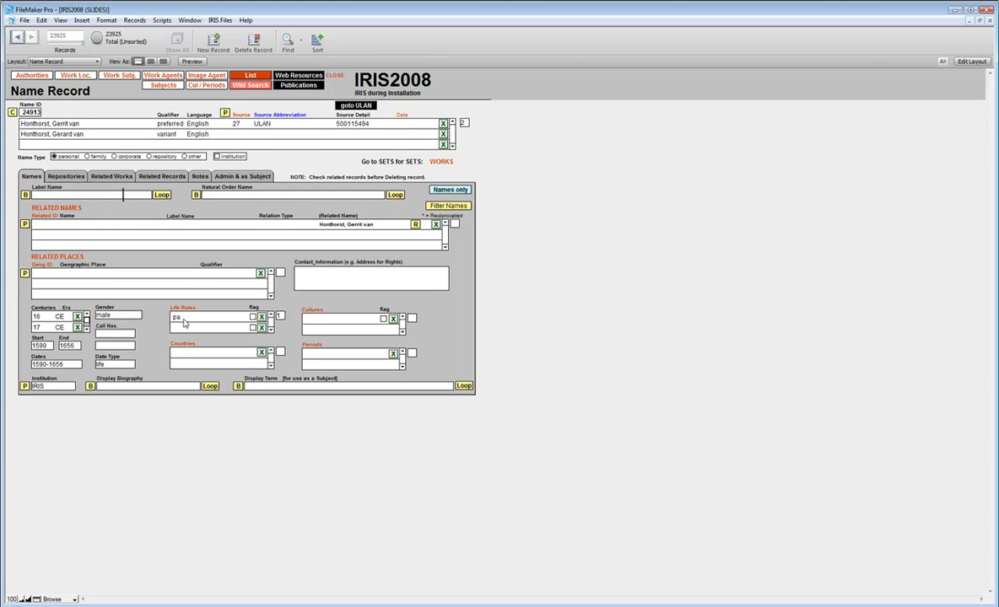
click(181, 319)
key(p)
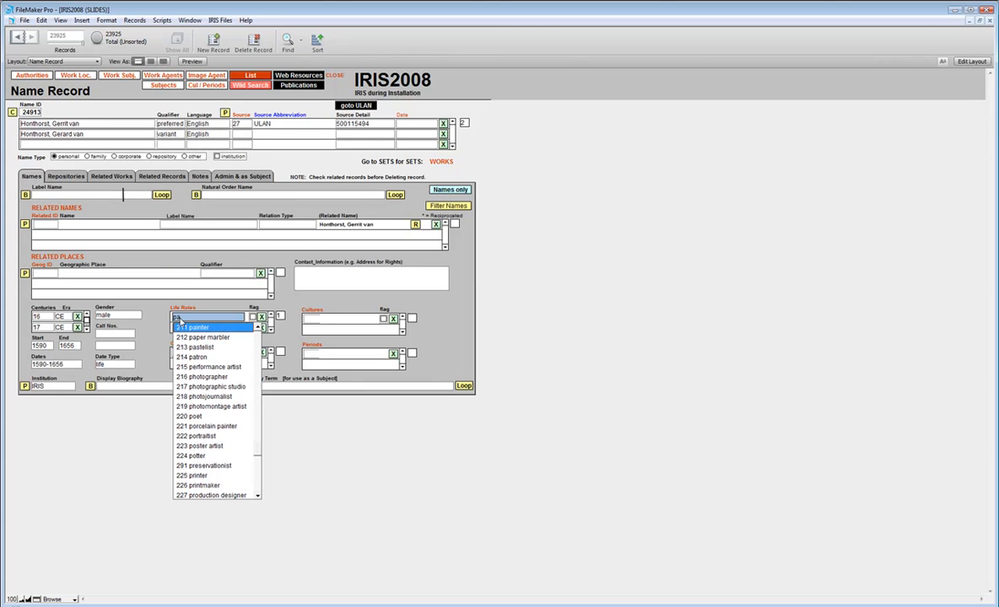
key(Return)
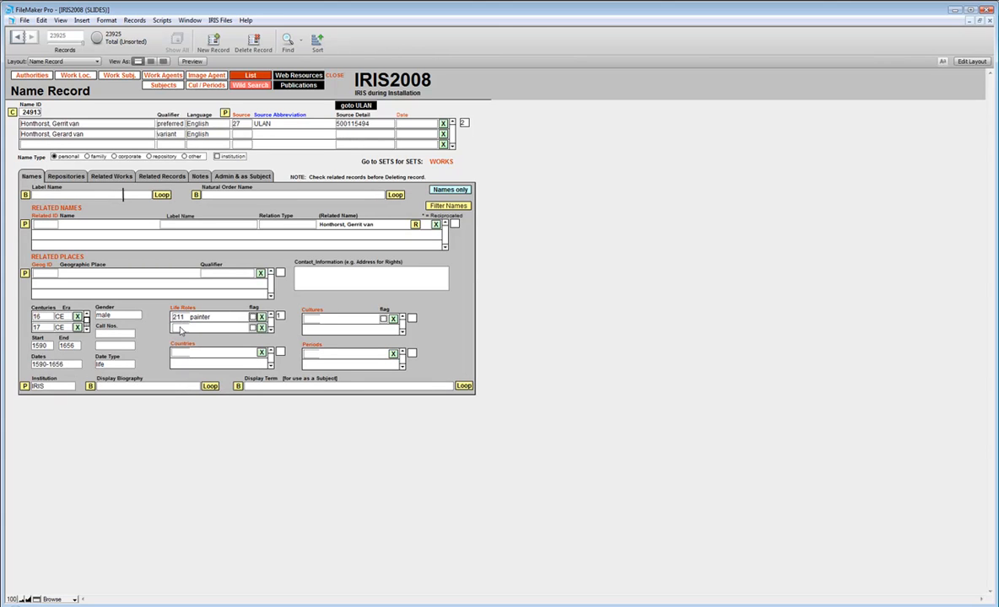
- Add draftsman as the second life role
click(180, 327)
key(d)
key(r)
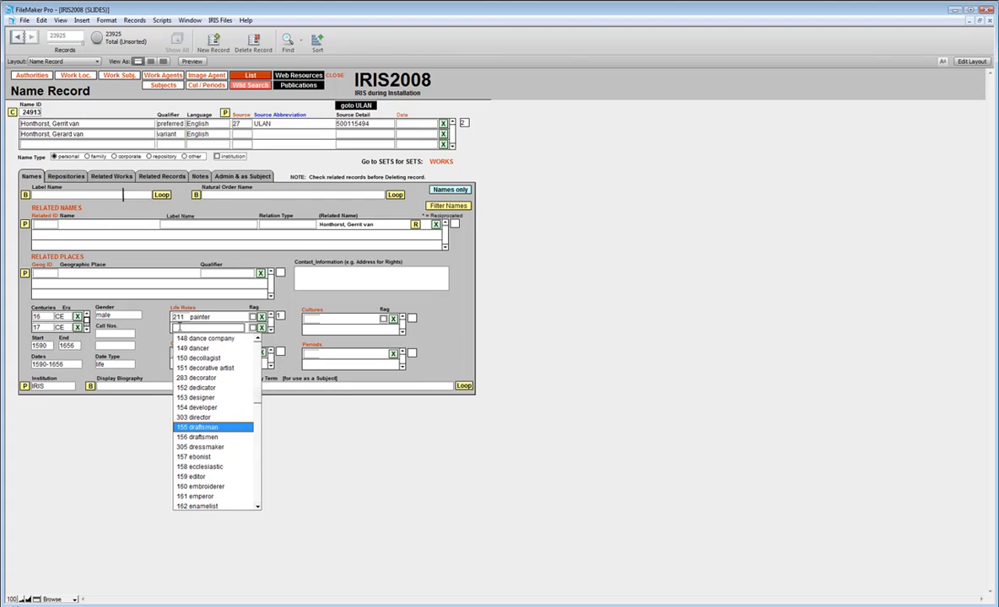
key(Return)
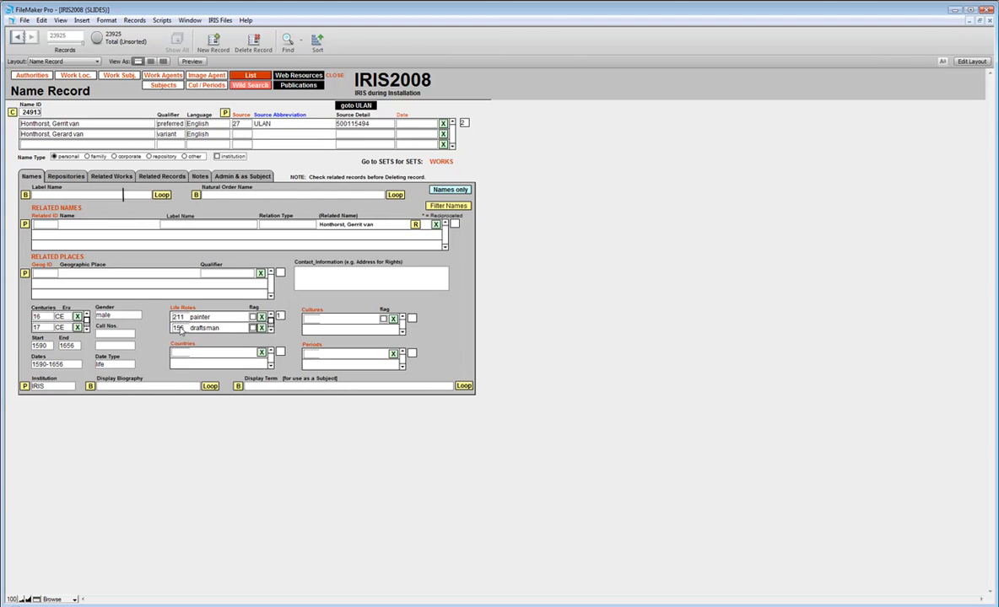
- Add Netherlands as the artist's country
click(180, 353)
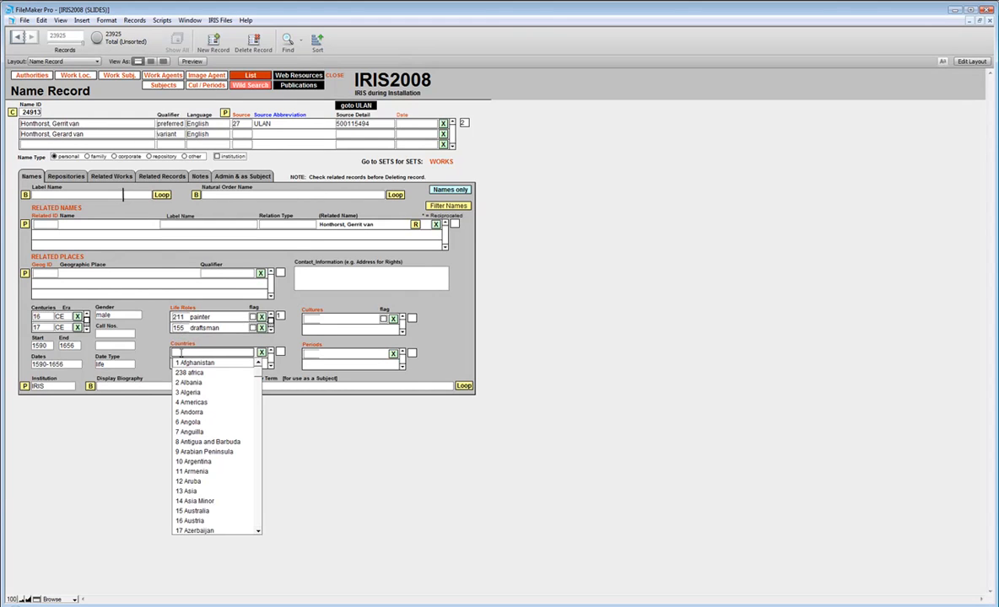
key(n)
key(e)
key(t)
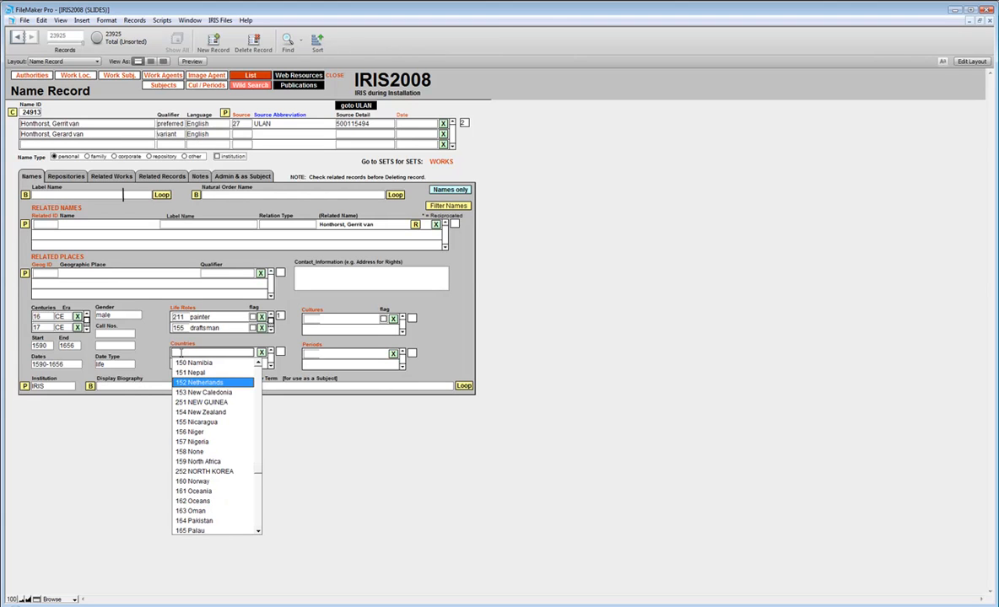
key(Return)
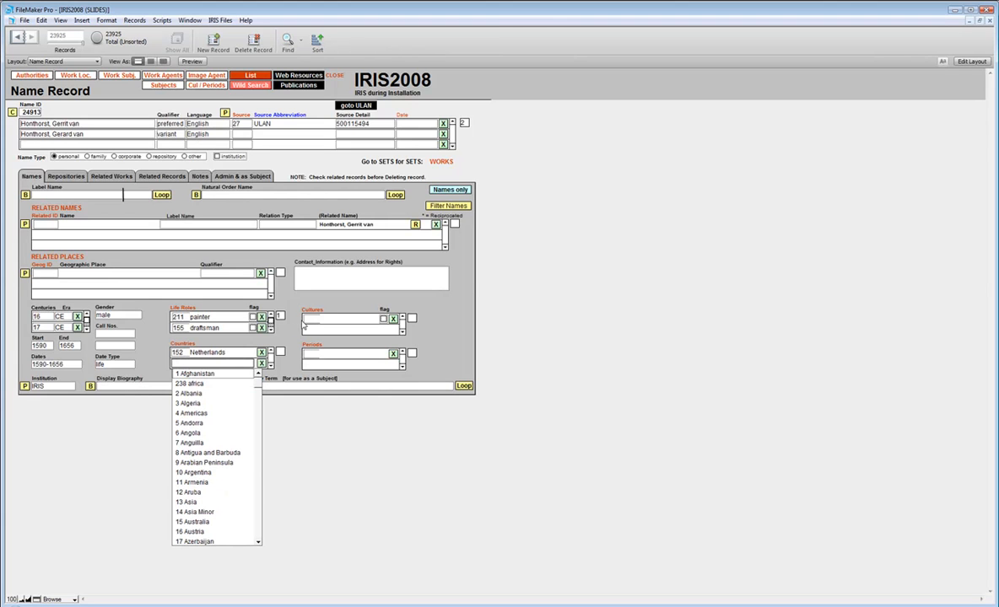
- Add Dutch as the artist's culture
click(307, 322)
key(d)
key(u)
key(t)
key(Down)
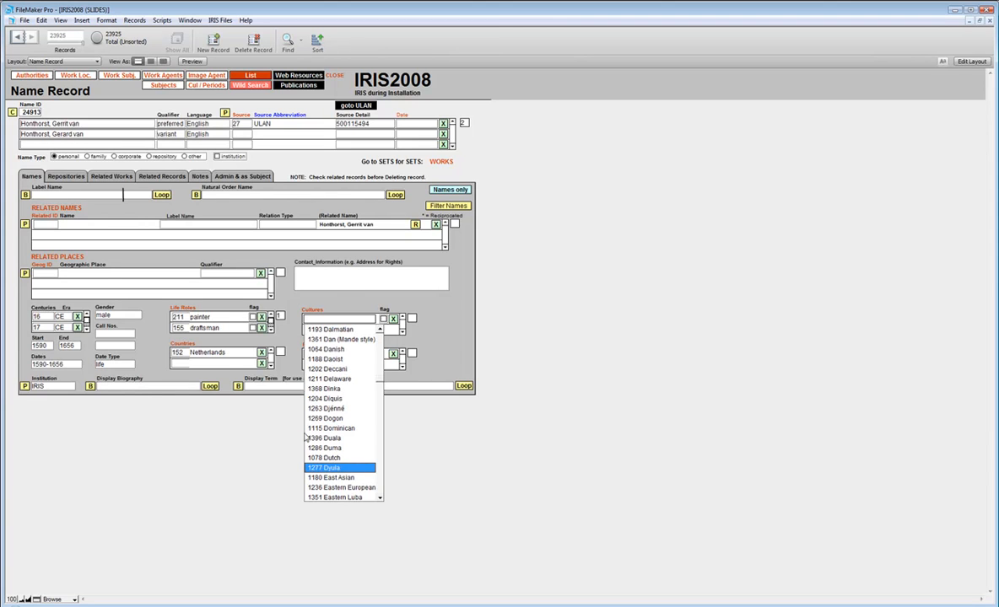
click(326, 459)
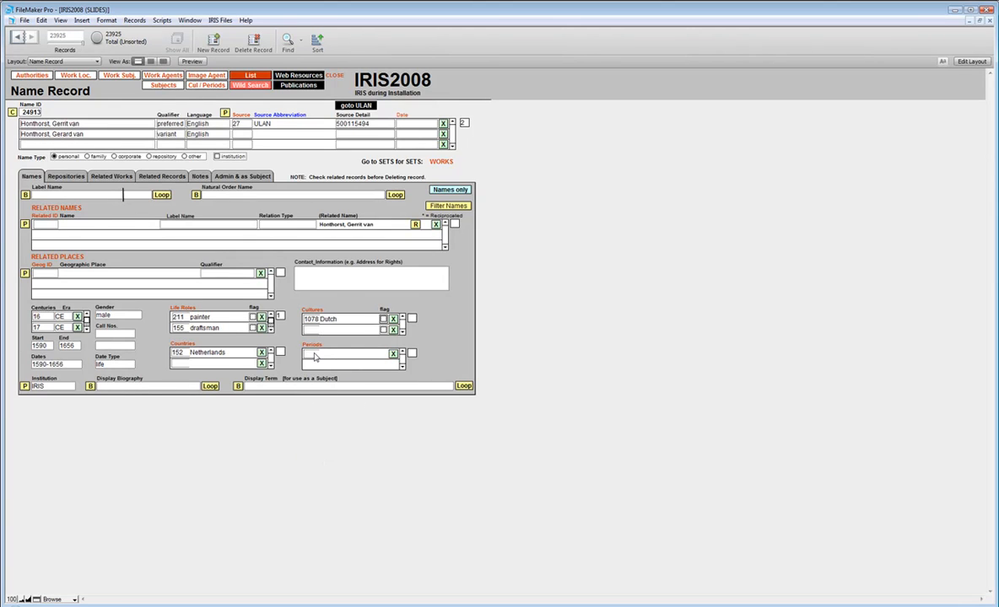
- Consult the ULAN page in Firefox and add Baroque as the artist's period in the FileMaker record
click(314, 354)
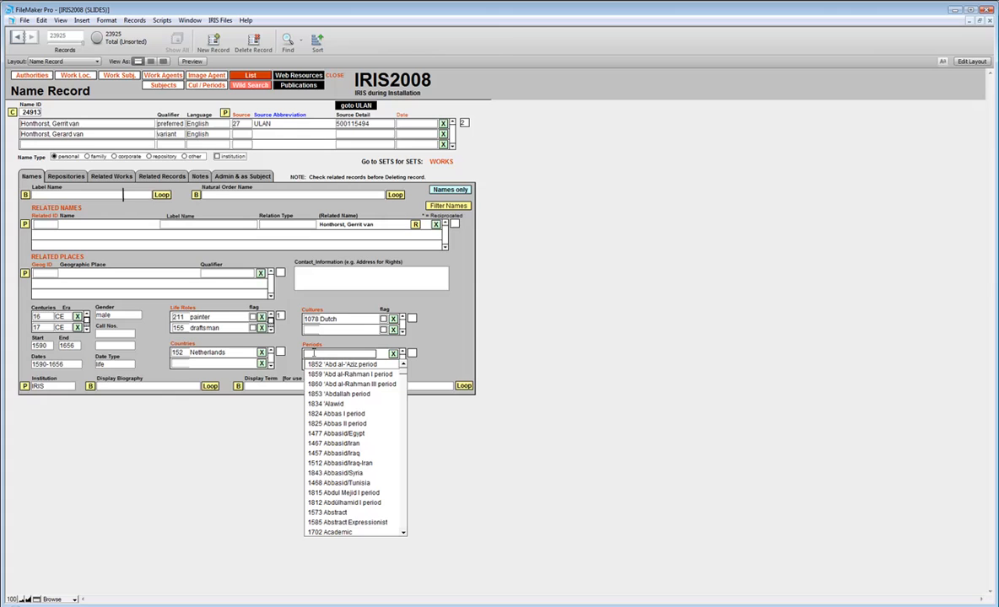
click(486, 344)
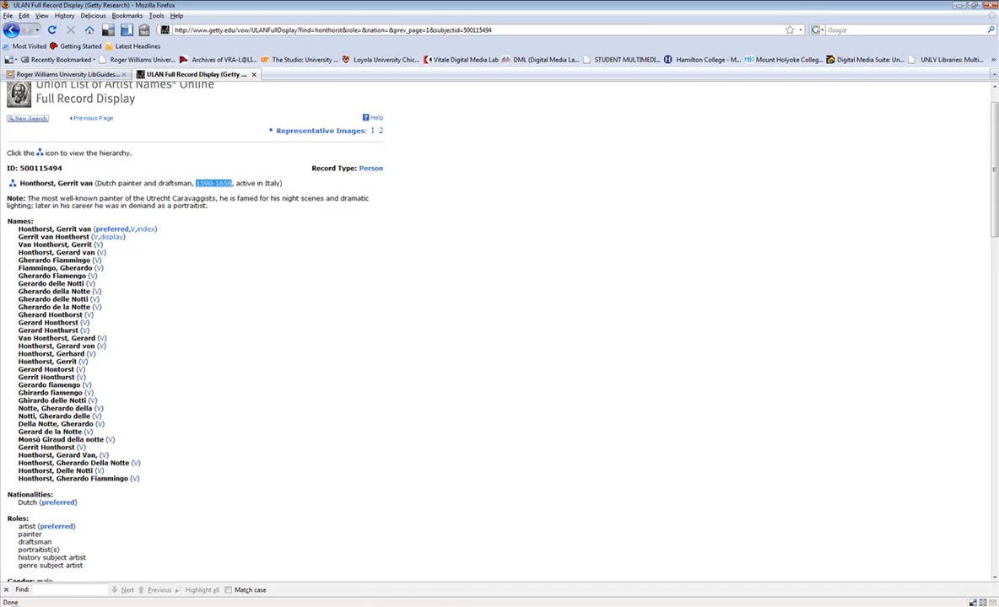
key(alt+Tab)
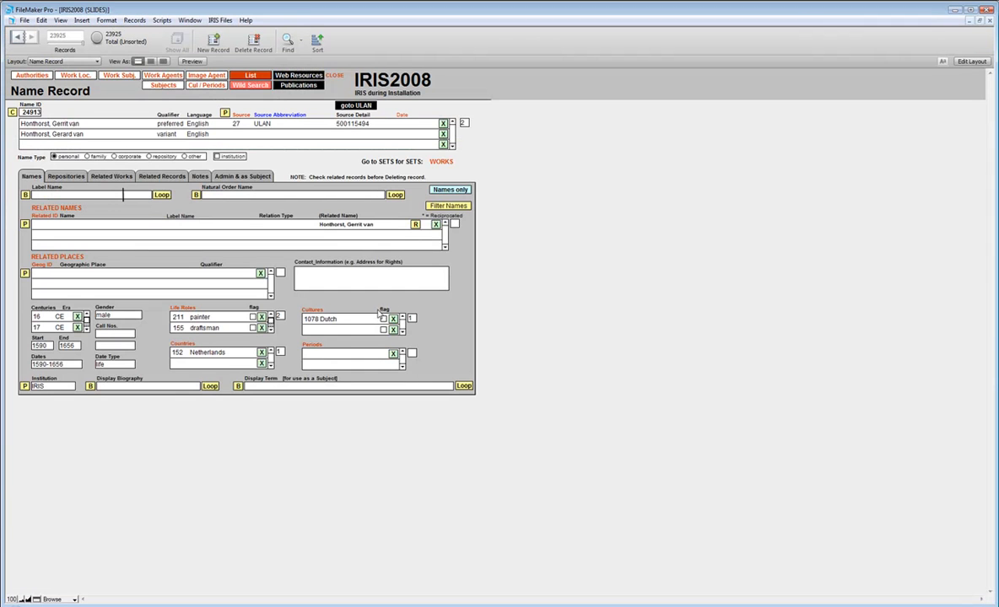
click(318, 352)
text(baro)
key(Tab)
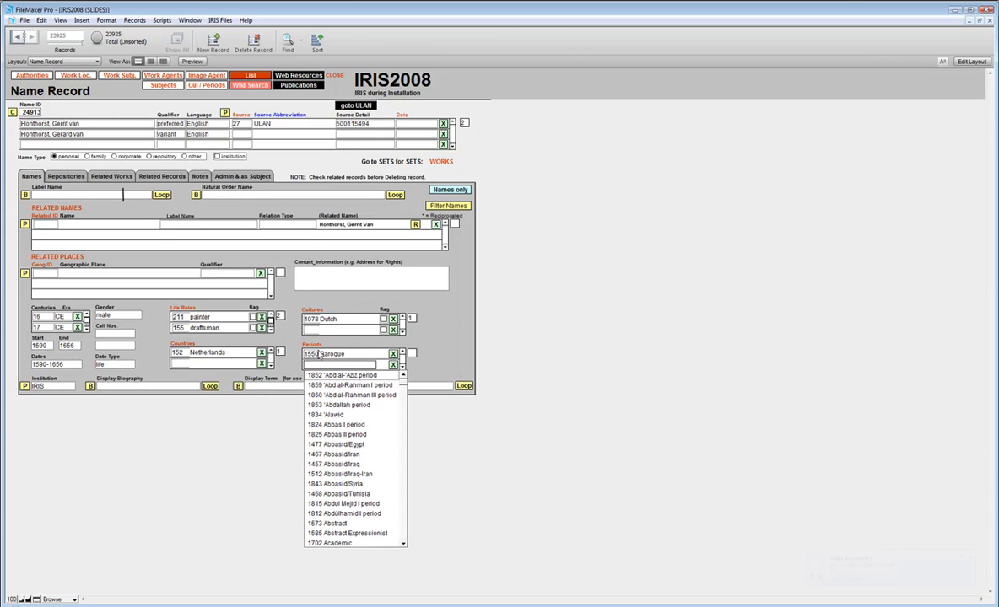
click(430, 328)
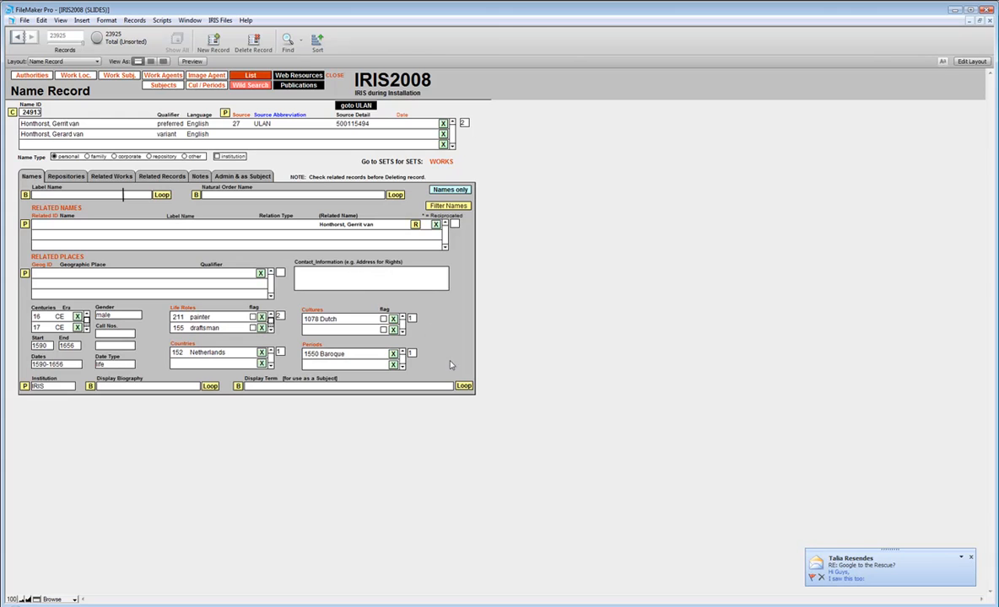
- Build the display biography and the subject display term from the record's data
click(89, 386)
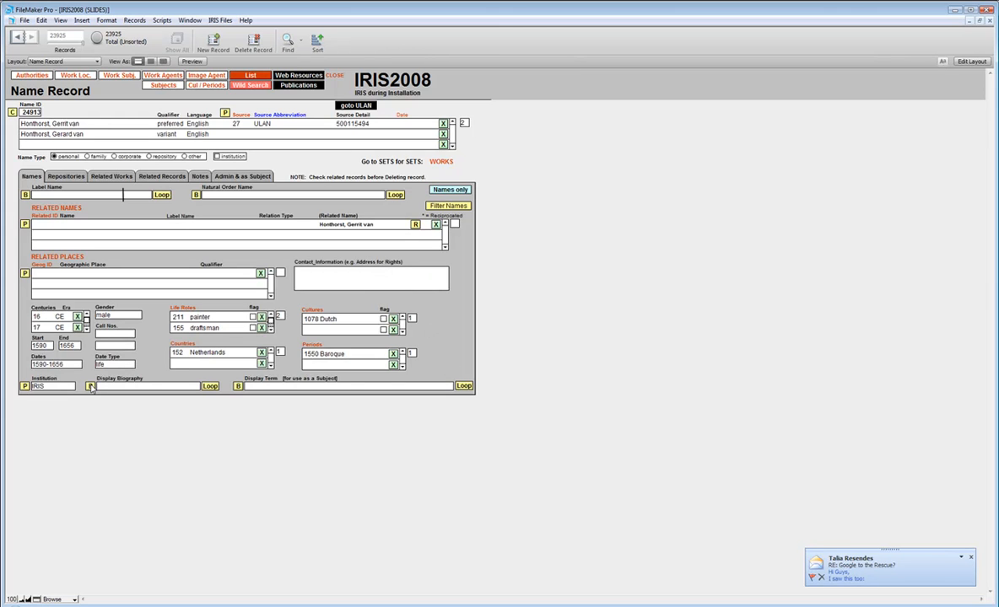
click(238, 385)
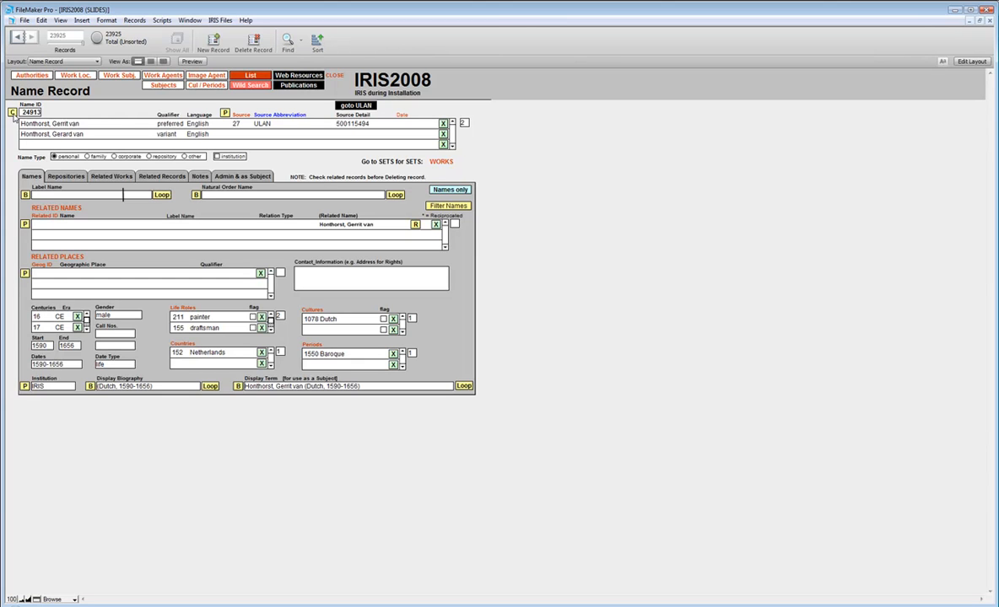
- Go to the Works file and examine the cultures and agents of the Statue of Liberty work record
click(33, 76)
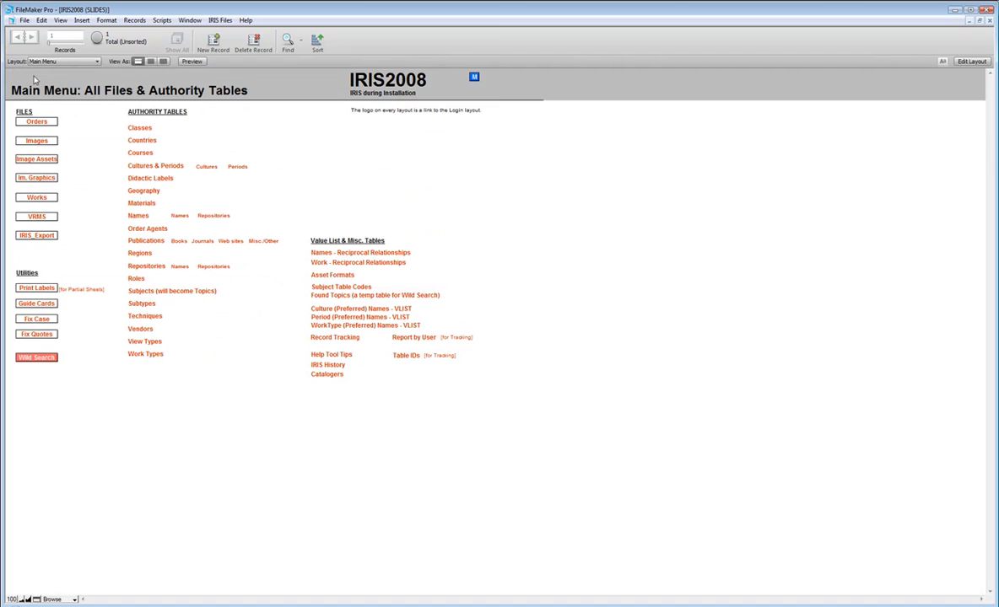
click(39, 195)
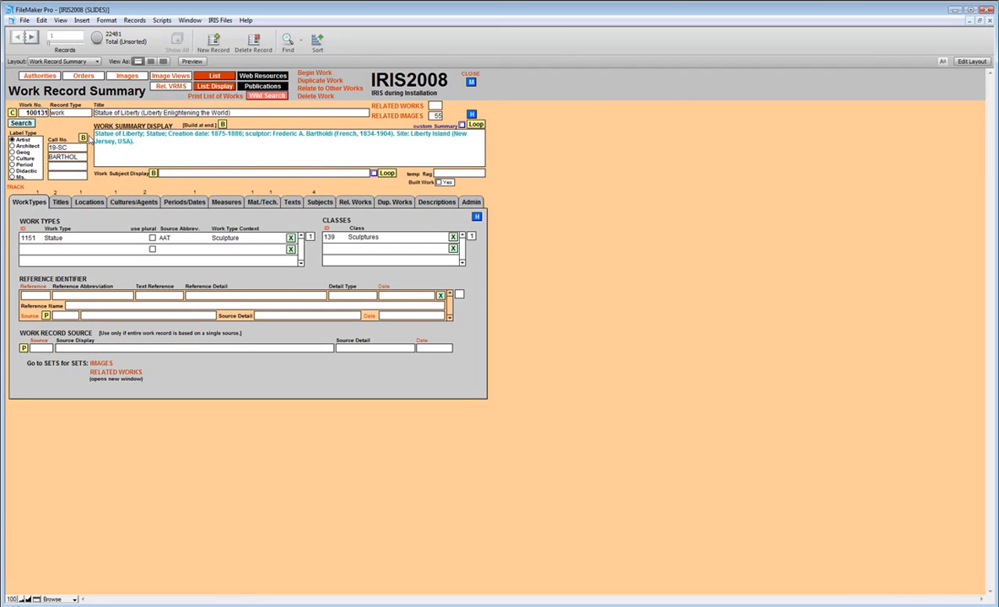
click(122, 203)
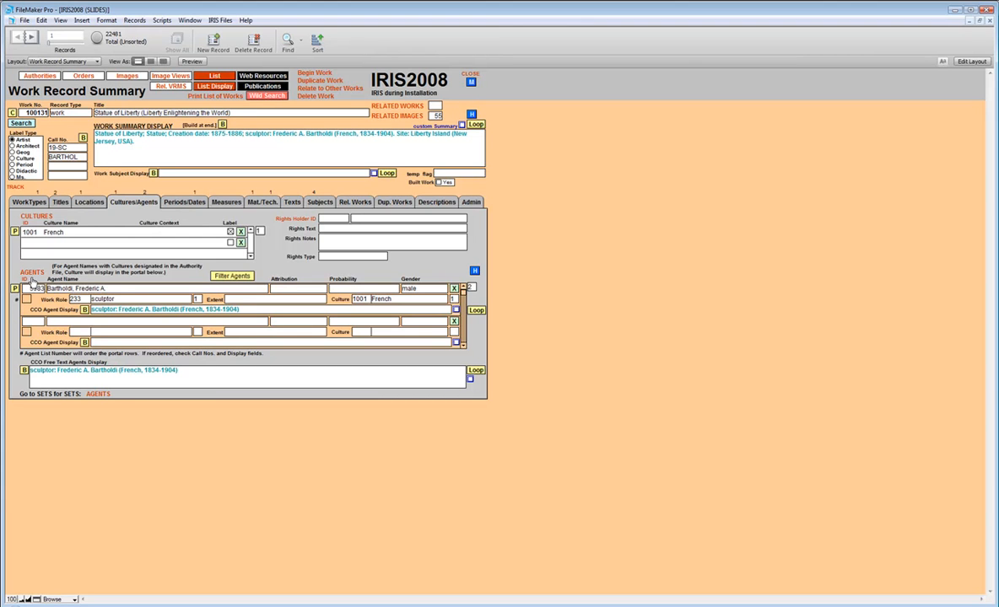
- Return to the Honthorst name record in the Names authority and view its repository information
click(30, 76)
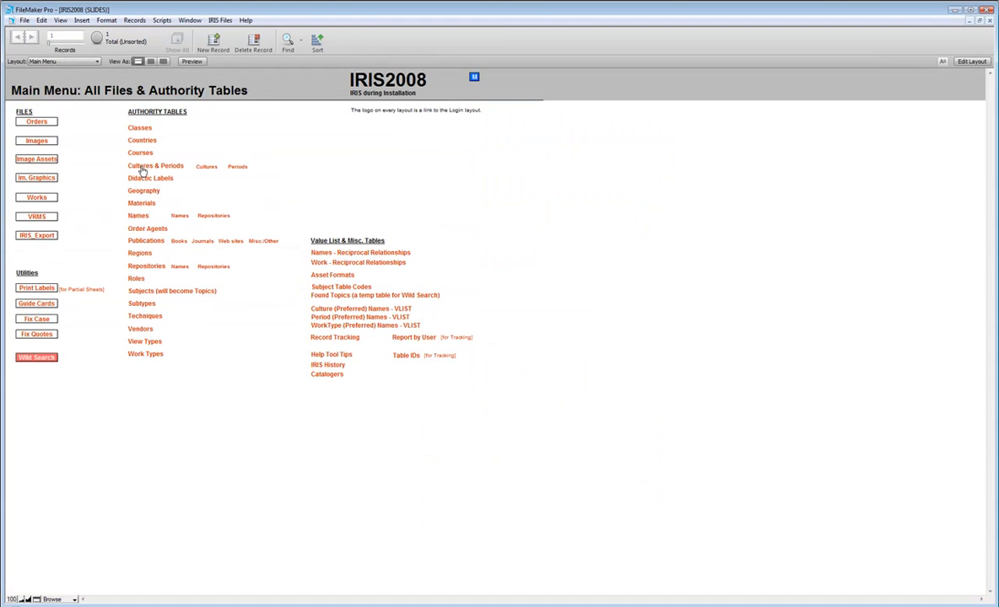
click(139, 216)
click(68, 177)
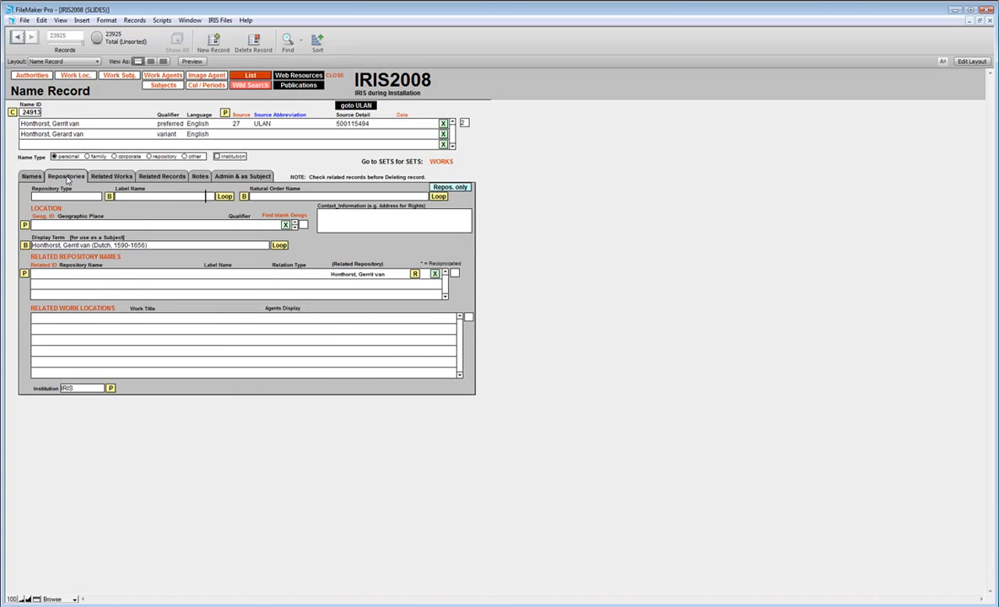